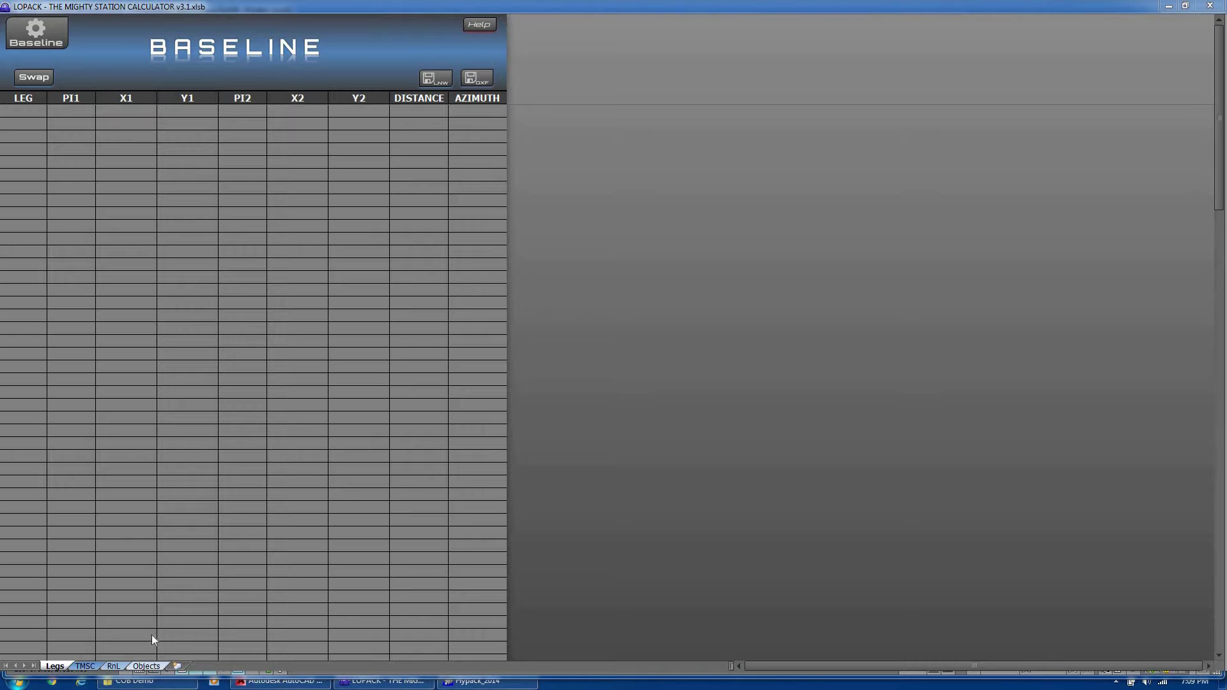
Step: On the XS Objects sheet, load the planned line file Basin 123 chn RNG labeling Xsections_rev1.lnw
left_click(147, 666)
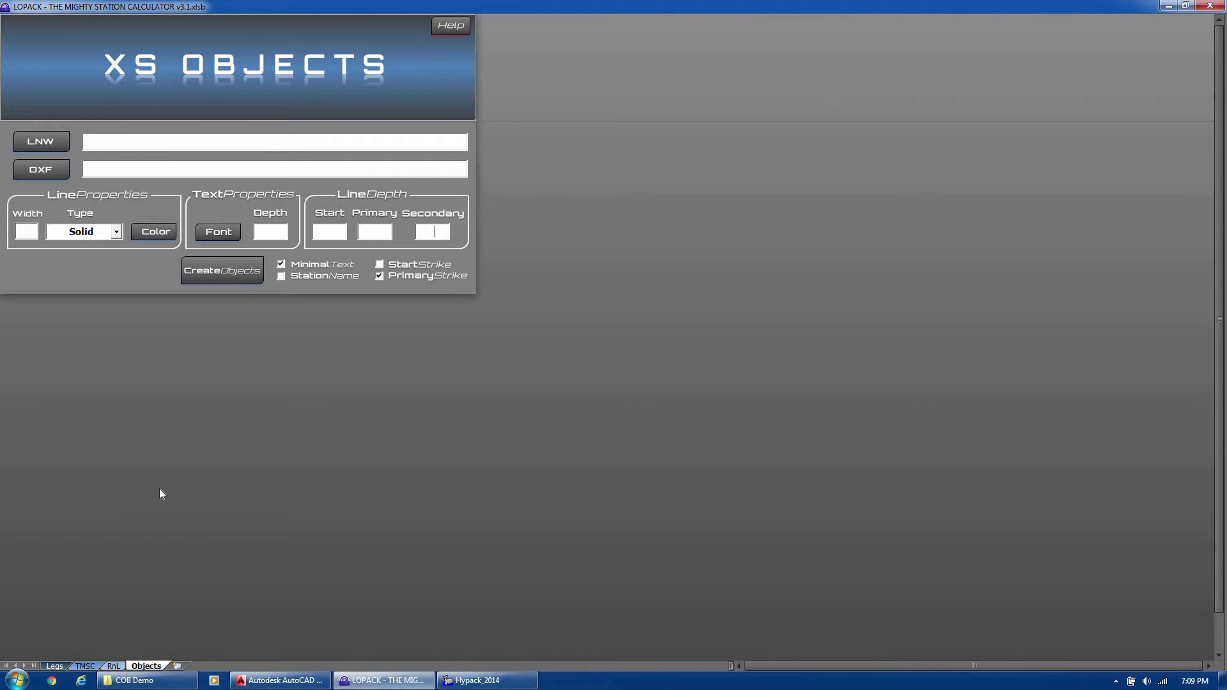
left_click(35, 143)
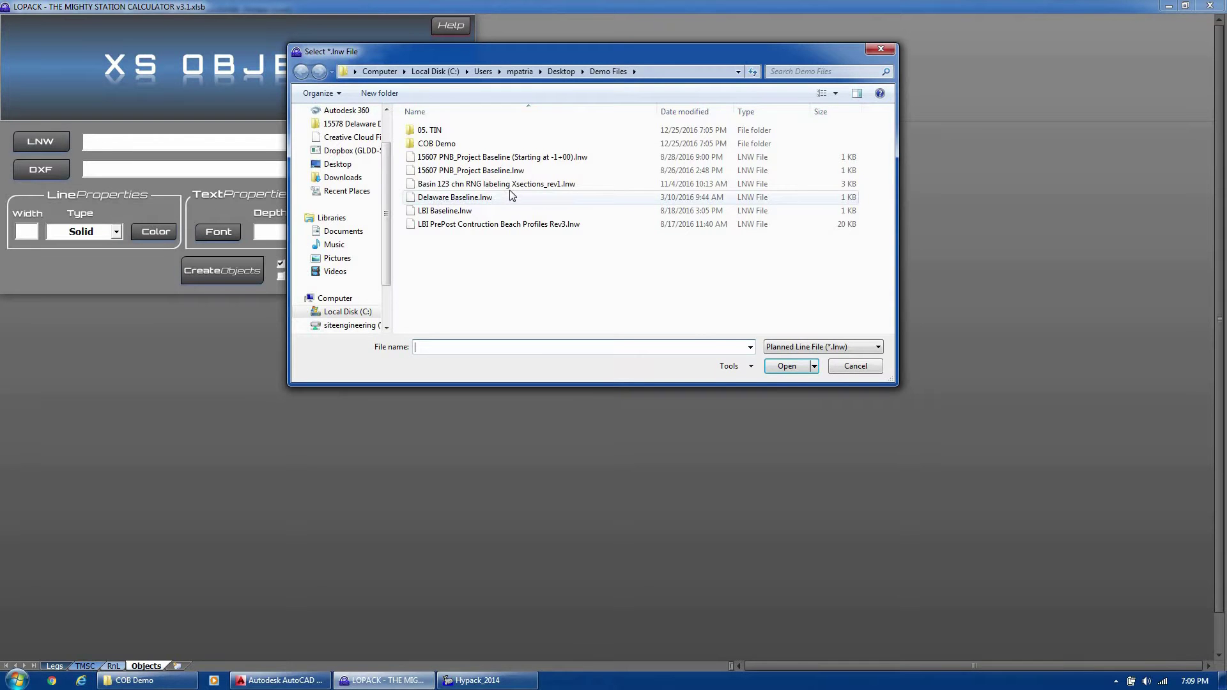
left_click(510, 187)
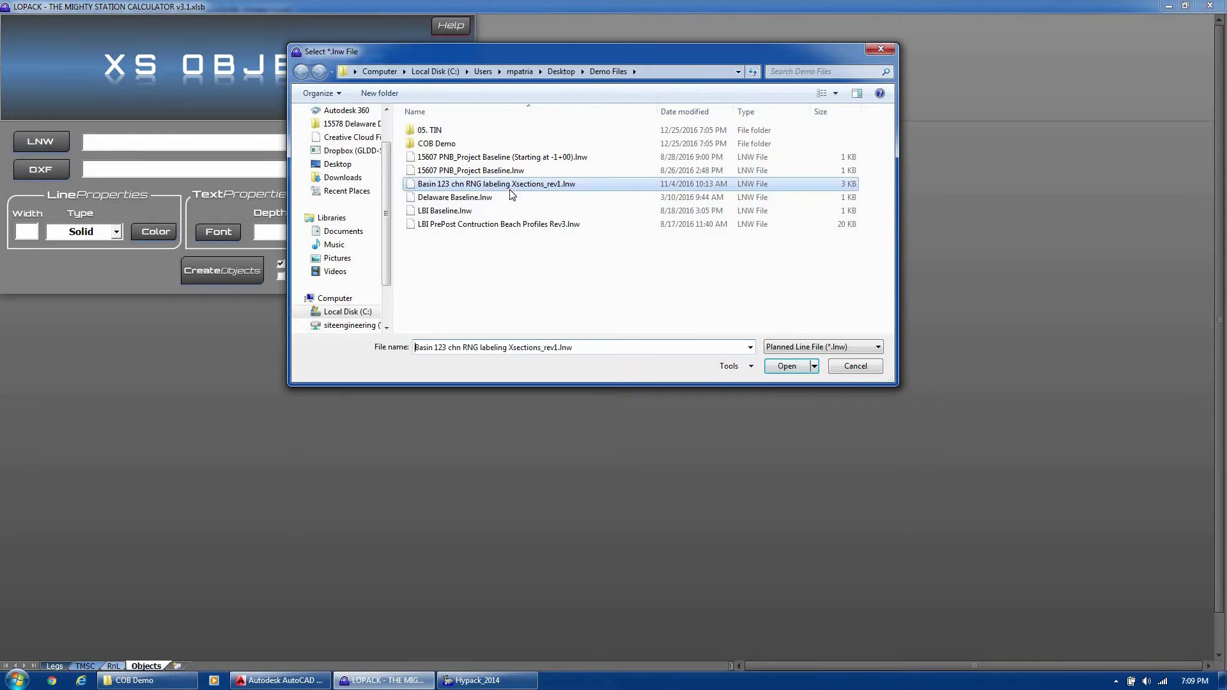
left_click(786, 367)
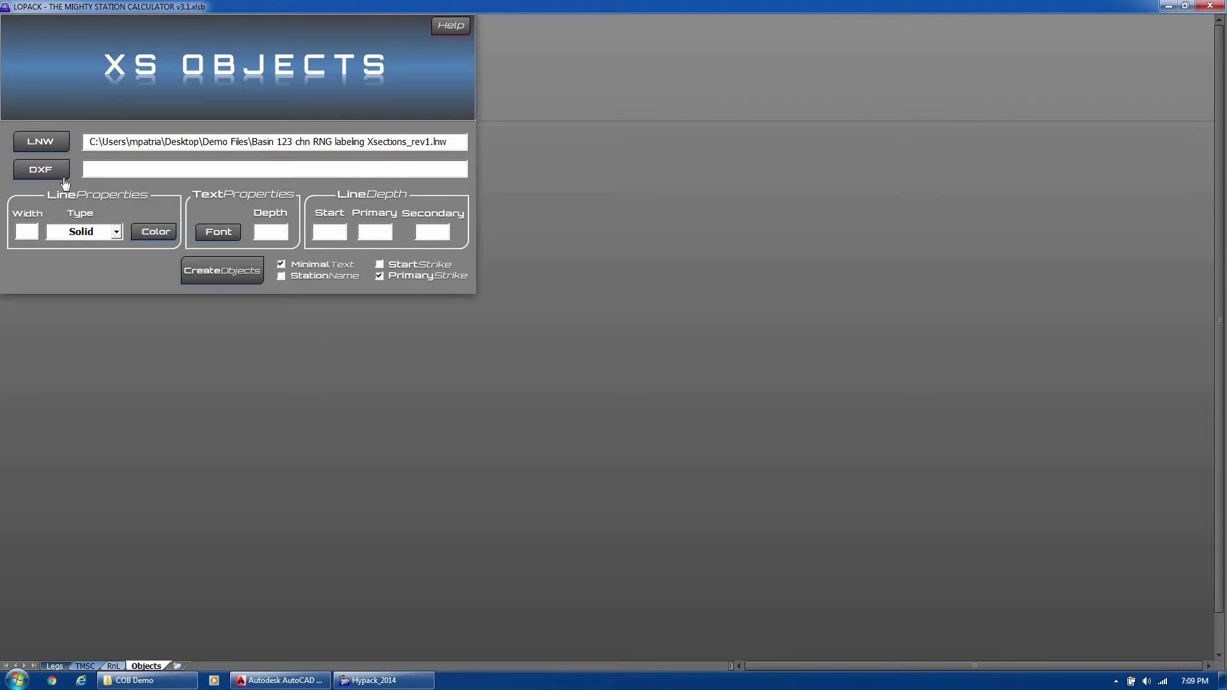
Step: Switch to AutoCAD and examine the dredge cut layout around Pier D and area AS 3 in the Naval Basin drawing
left_click(258, 681)
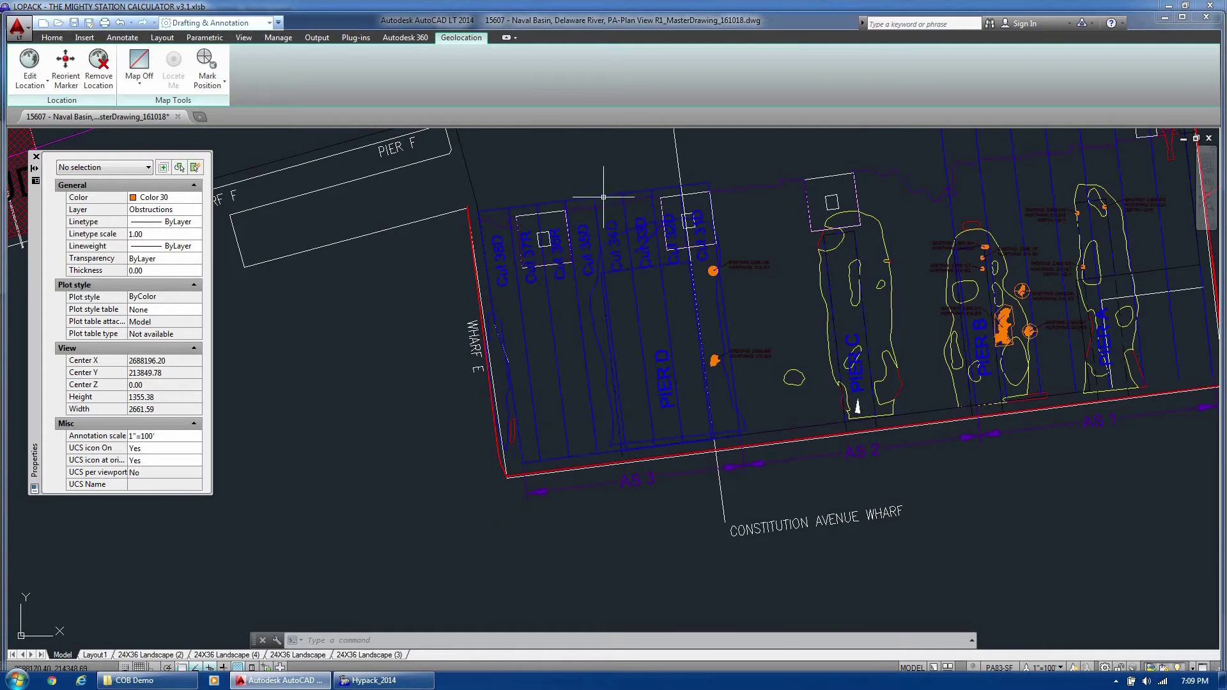
scroll(592, 197, "up", 2)
scroll(425, 354, "down", 4)
scroll(560, 348, "down", 1)
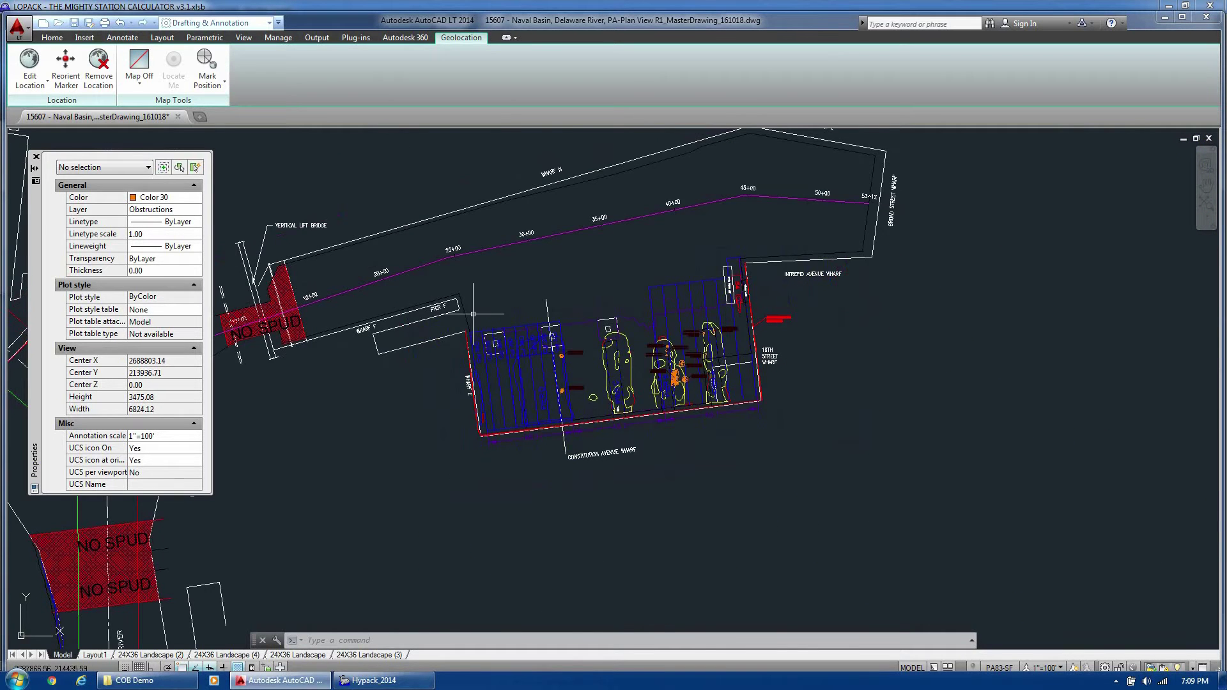
scroll(477, 316, "up", 3)
scroll(594, 209, "down", 2)
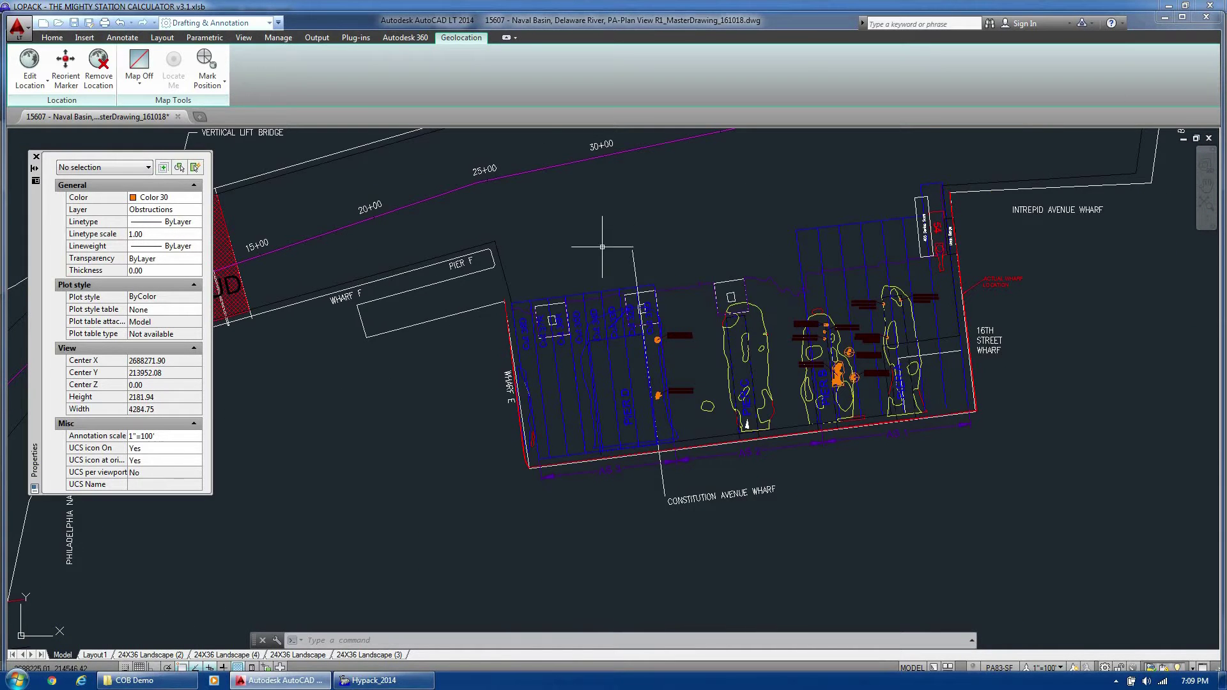
scroll(655, 317, "up", 2)
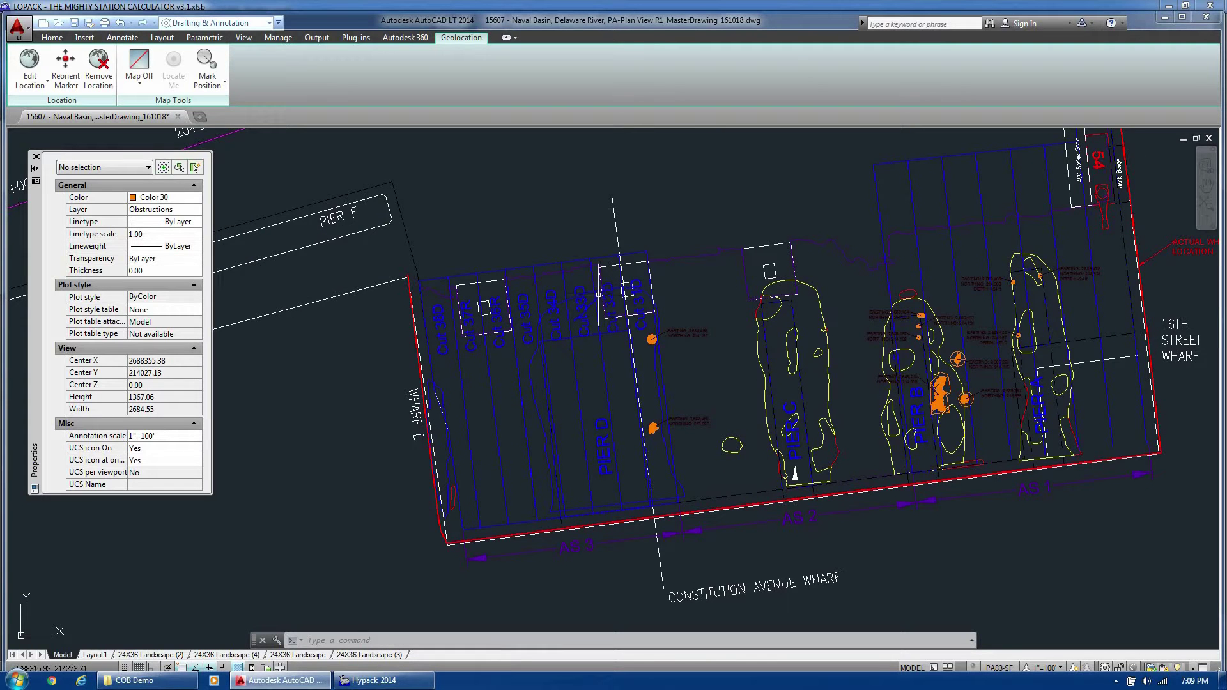
scroll(524, 307, "up", 2)
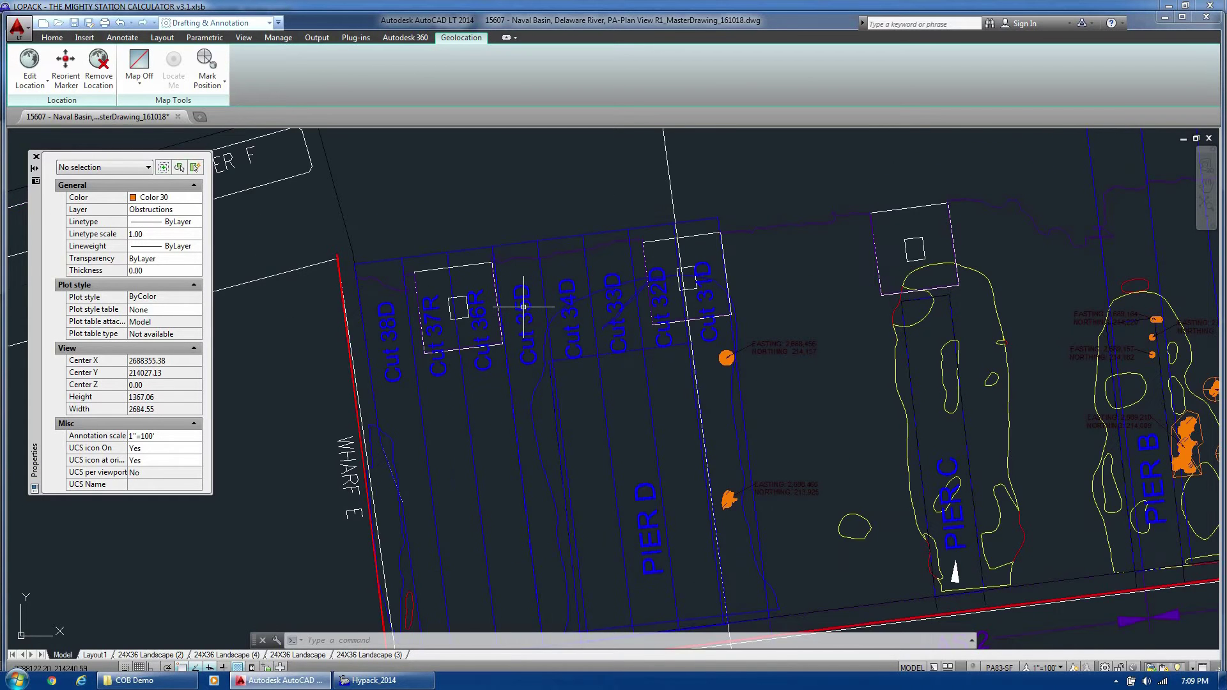
scroll(523, 307, "down", 4)
scroll(608, 486, "up", 6)
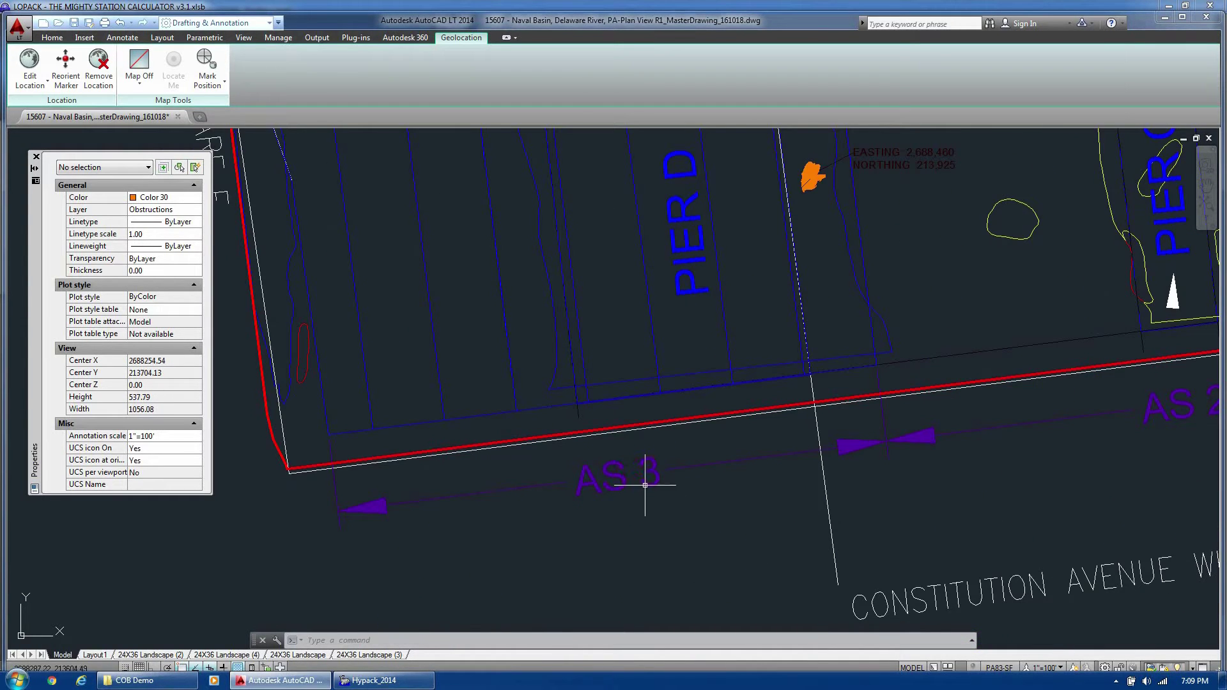
scroll(641, 484, "down", 2)
scroll(585, 550, "down", 2)
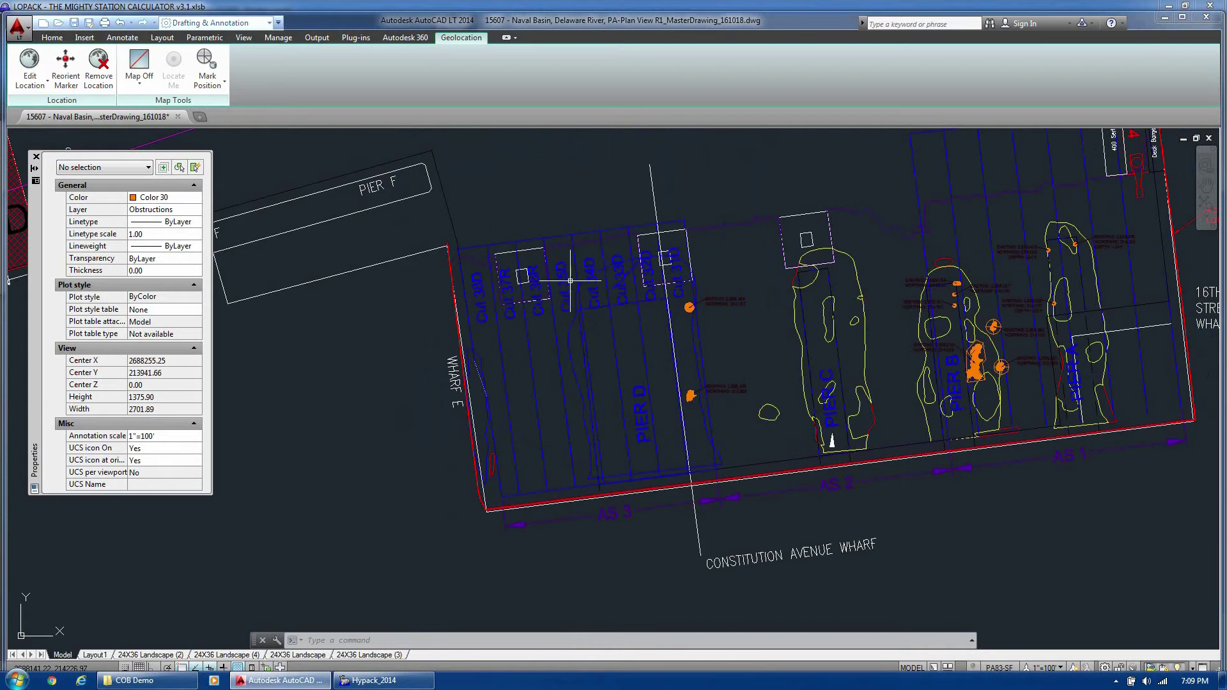
scroll(573, 286, "up", 2)
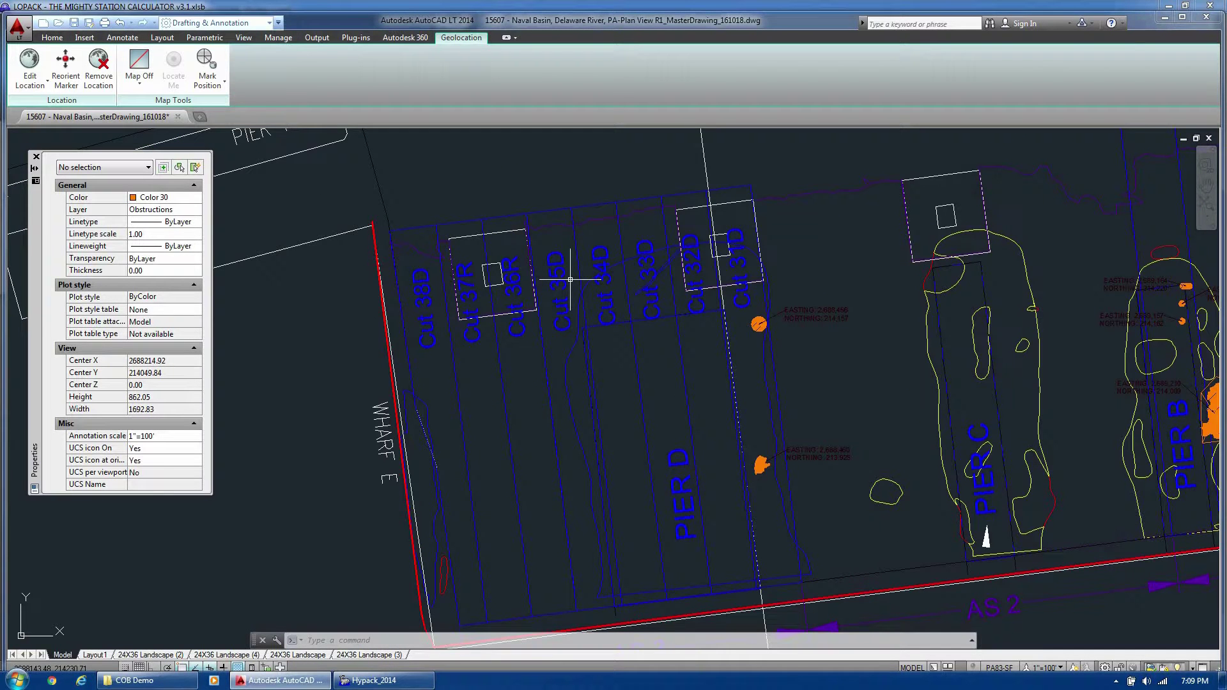
mouse_move(575, 249)
type("lay")
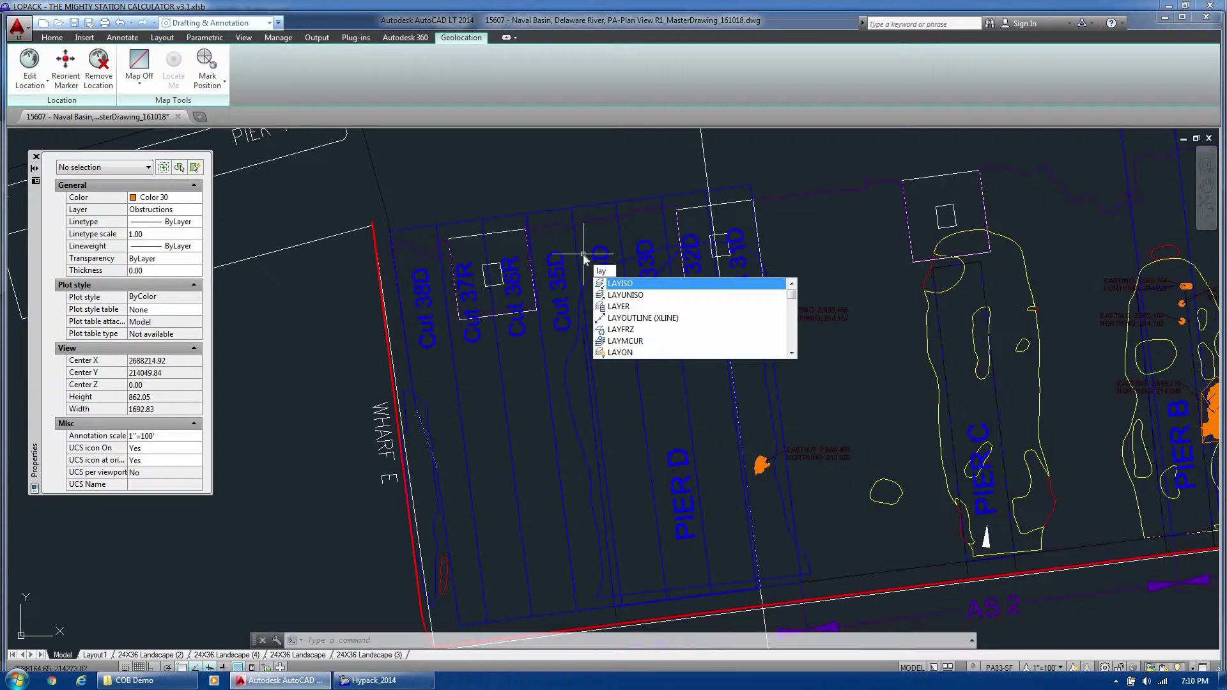
key("Return")
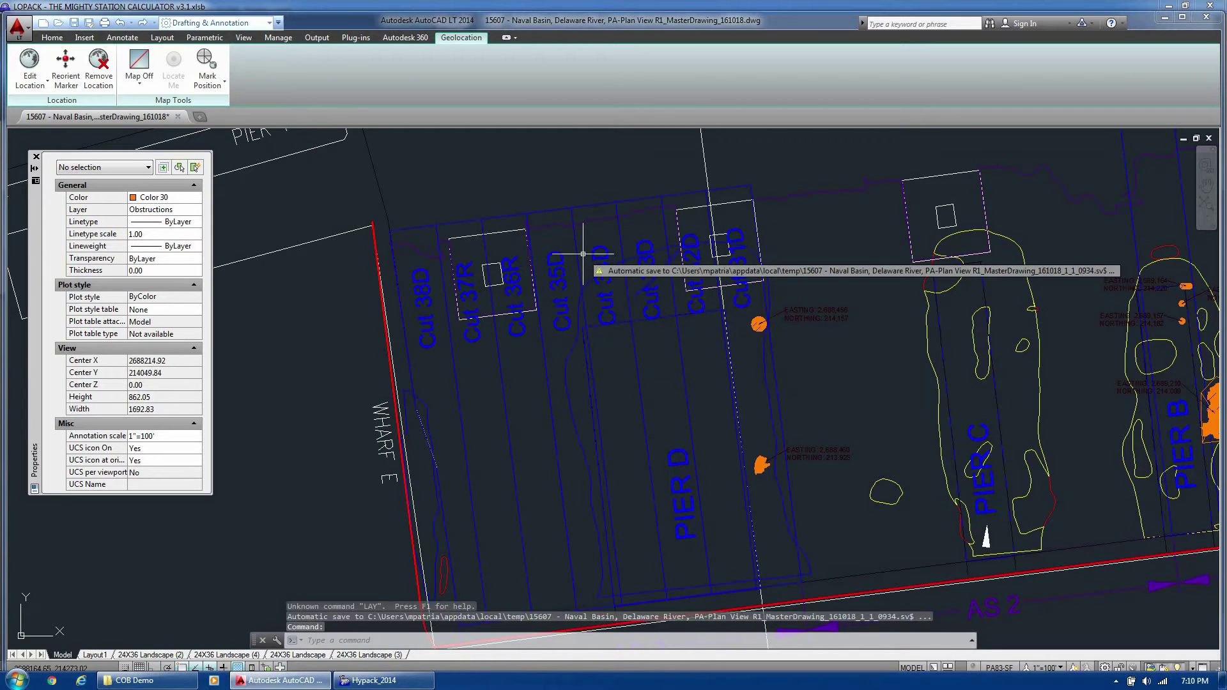
key("Escape")
key("Escape")
Step: Isolate the DREDGE_CUTS_AS3 layer with LAYISO by picking a cut line beside the Cut 34D label
type("layiso")
key("Return")
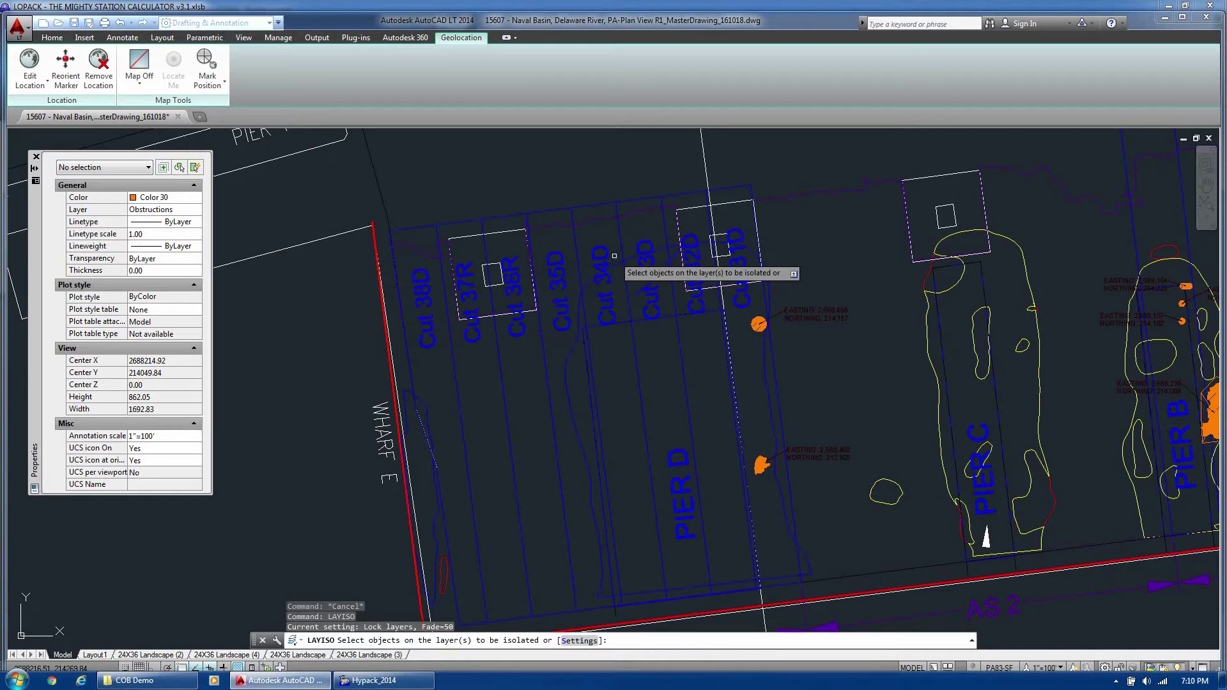
left_click(620, 245)
left_click(617, 241)
left_click(615, 237)
left_click(611, 233)
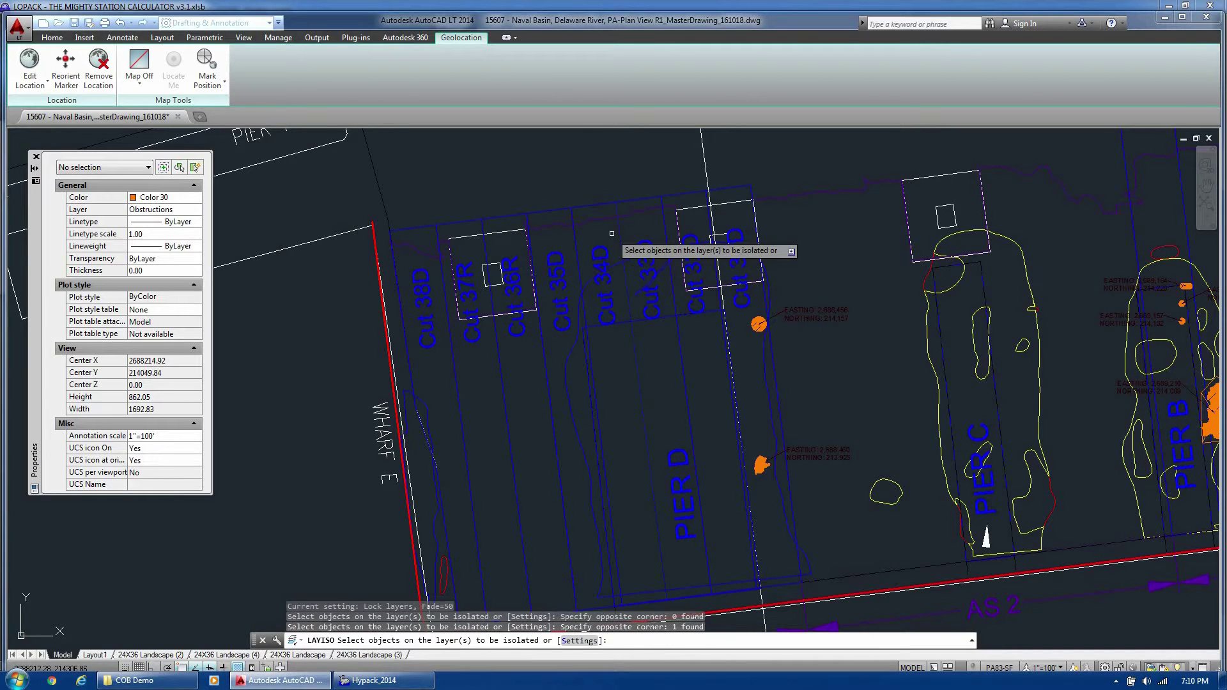
key("Return")
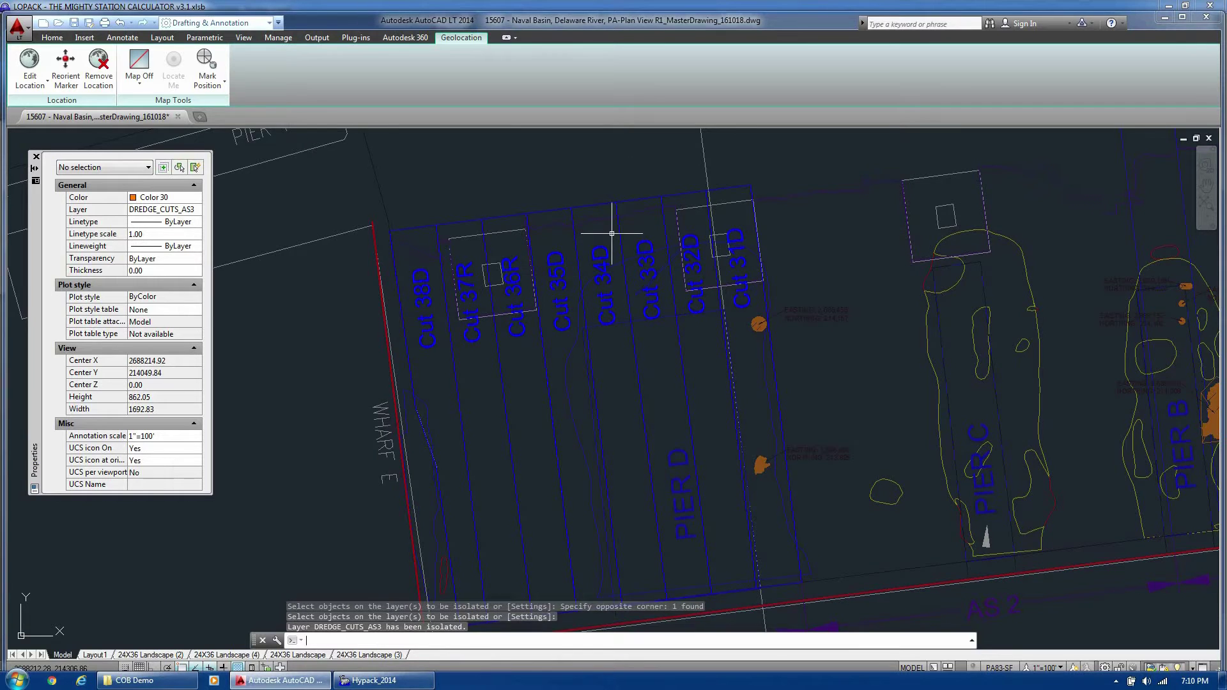
Step: Select the objects around the AS 3 dredge cuts and copy them with base point 0,0
scroll(611, 233, "down", 3)
left_click(732, 438)
left_click(476, 147)
right_click(570, 168)
mouse_move(627, 209)
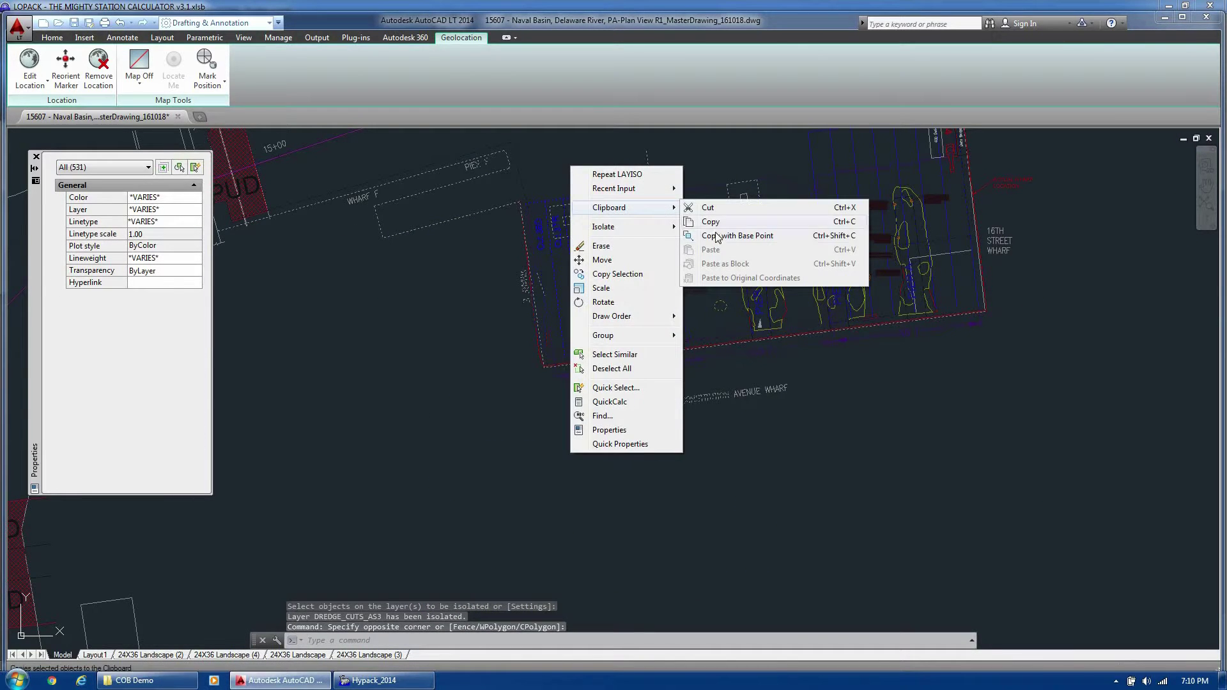
left_click(715, 236)
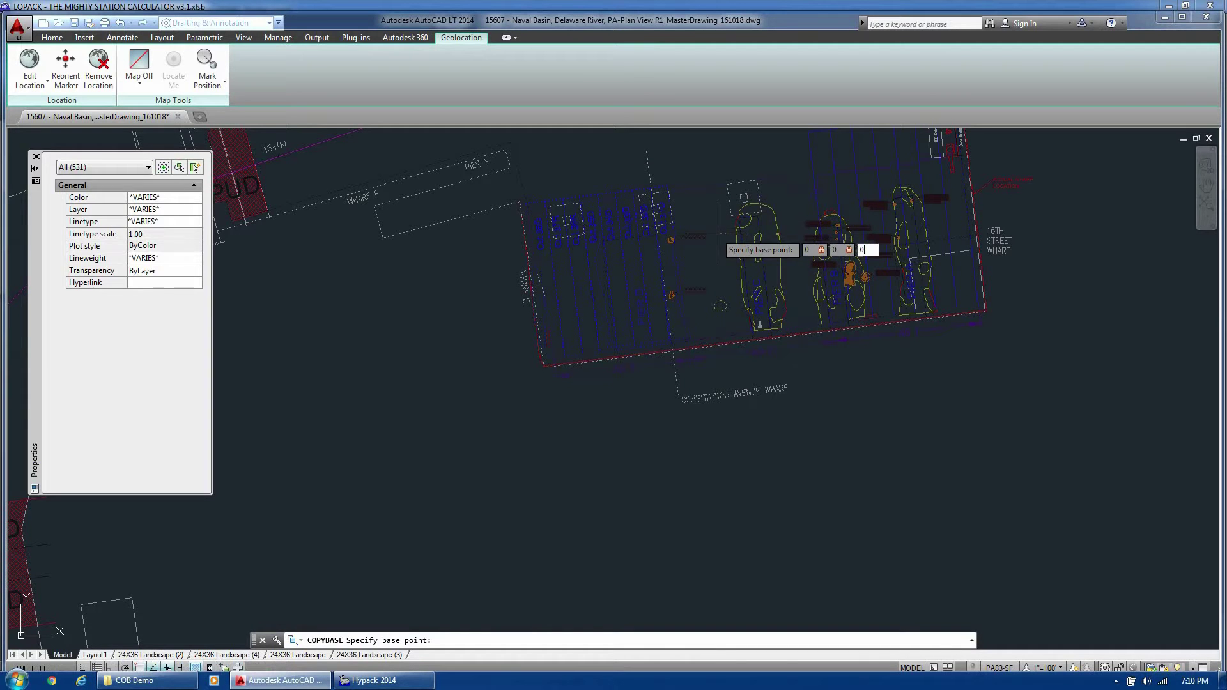
type("0,0")
key("Return")
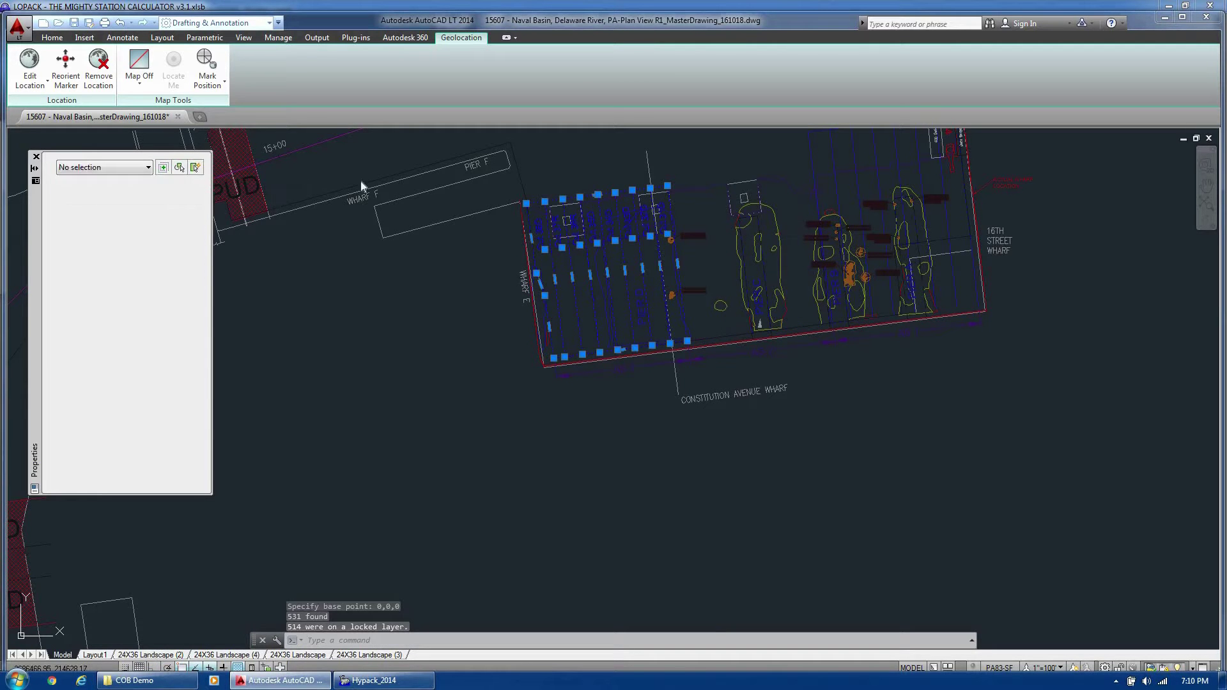
Step: Create a new drawing, paste the copied dredge cuts at insertion point 0,0,0 and fit them to the drawing extents
key("ctrl+n")
left_click(776, 459)
right_click(570, 302)
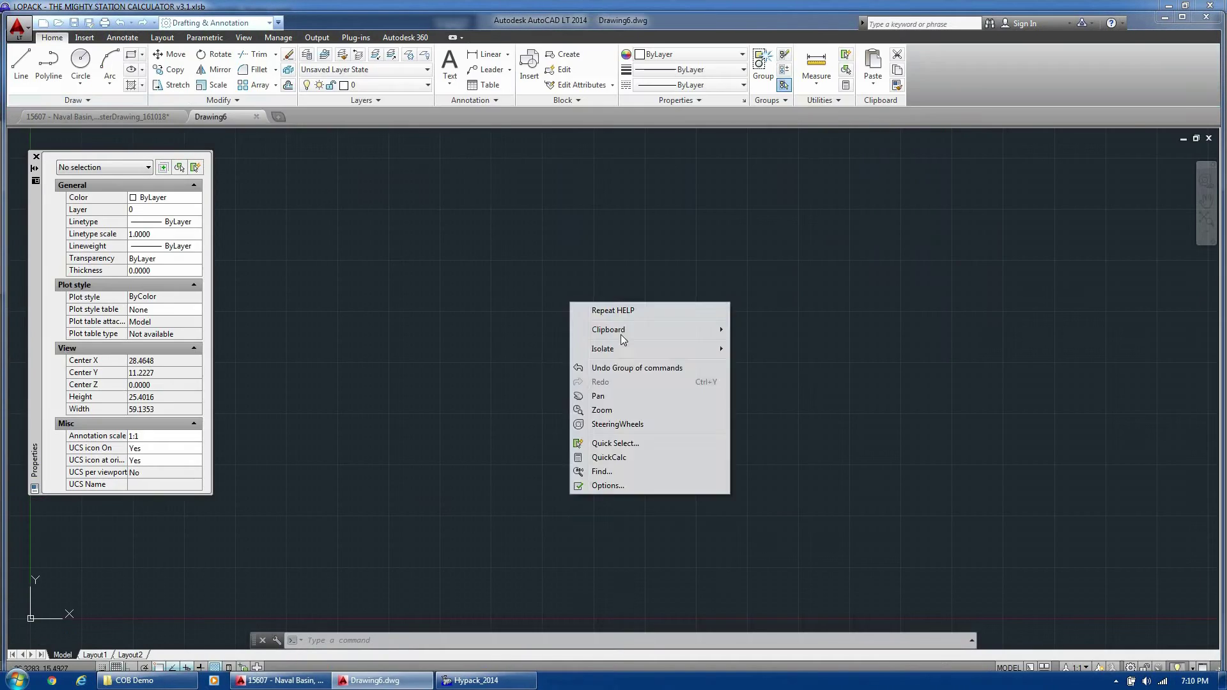
mouse_move(640, 330)
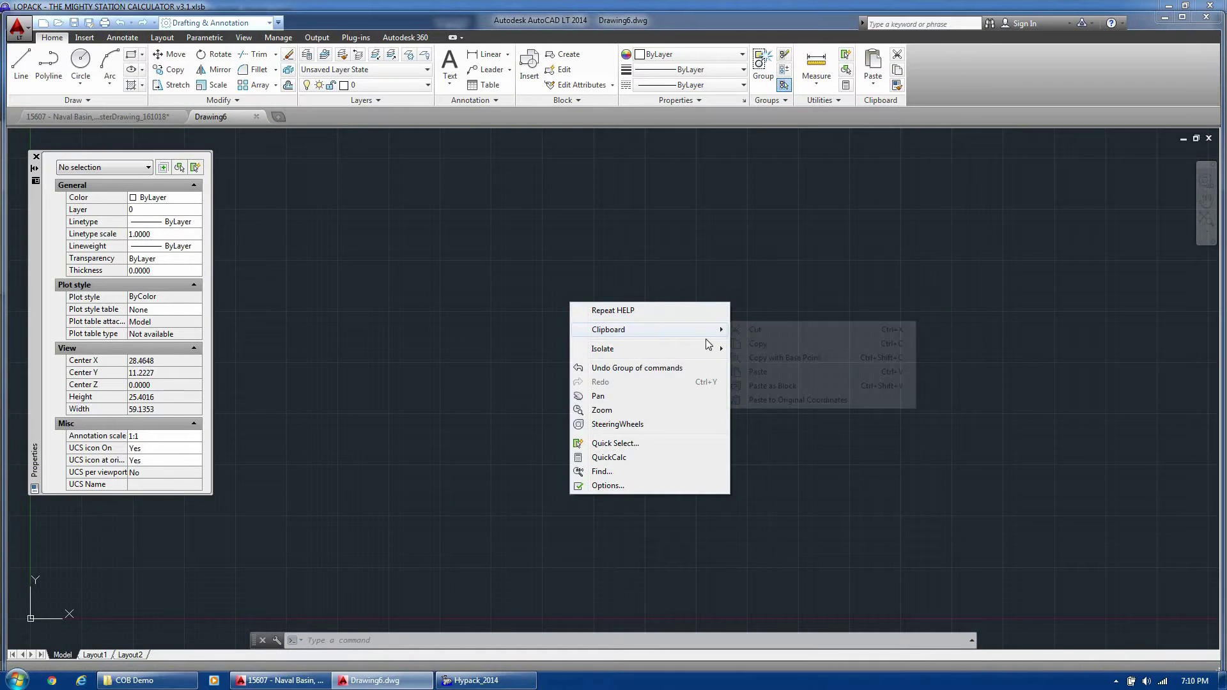
left_click(775, 372)
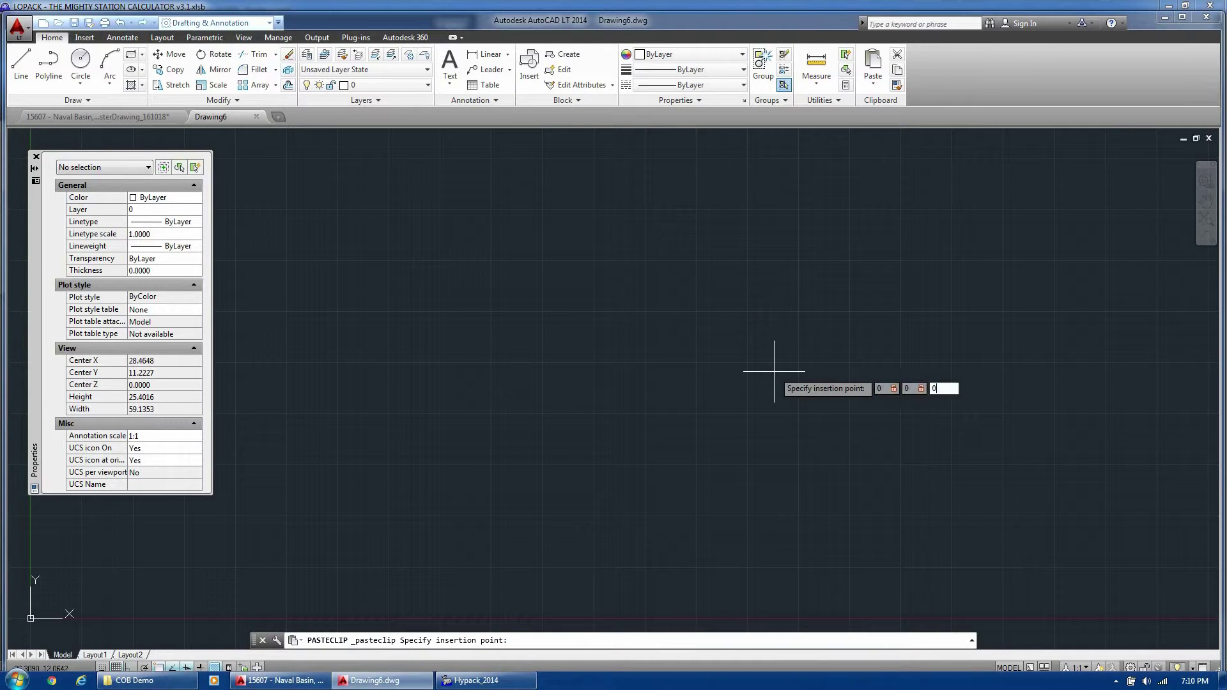
key("Return")
type("z")
key("Return")
type("e")
key("Return")
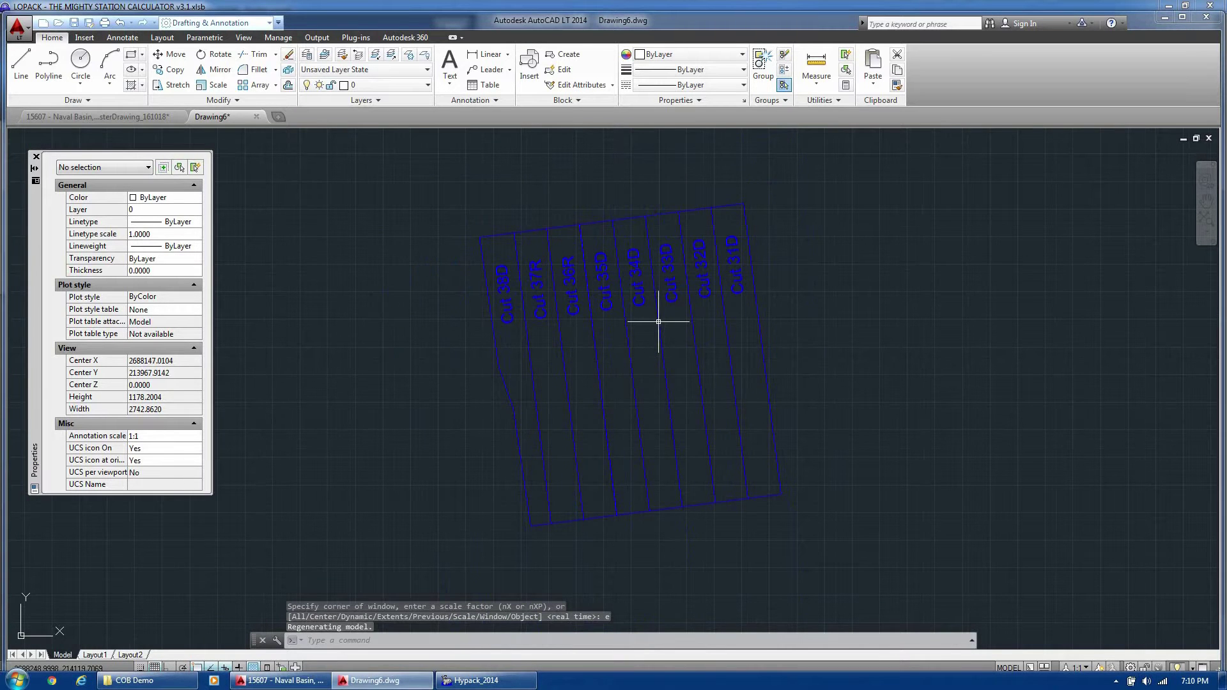
Step: Check the object type of the dredge cut boundary lines, then clear the selection
left_click(887, 546)
left_click(395, 397)
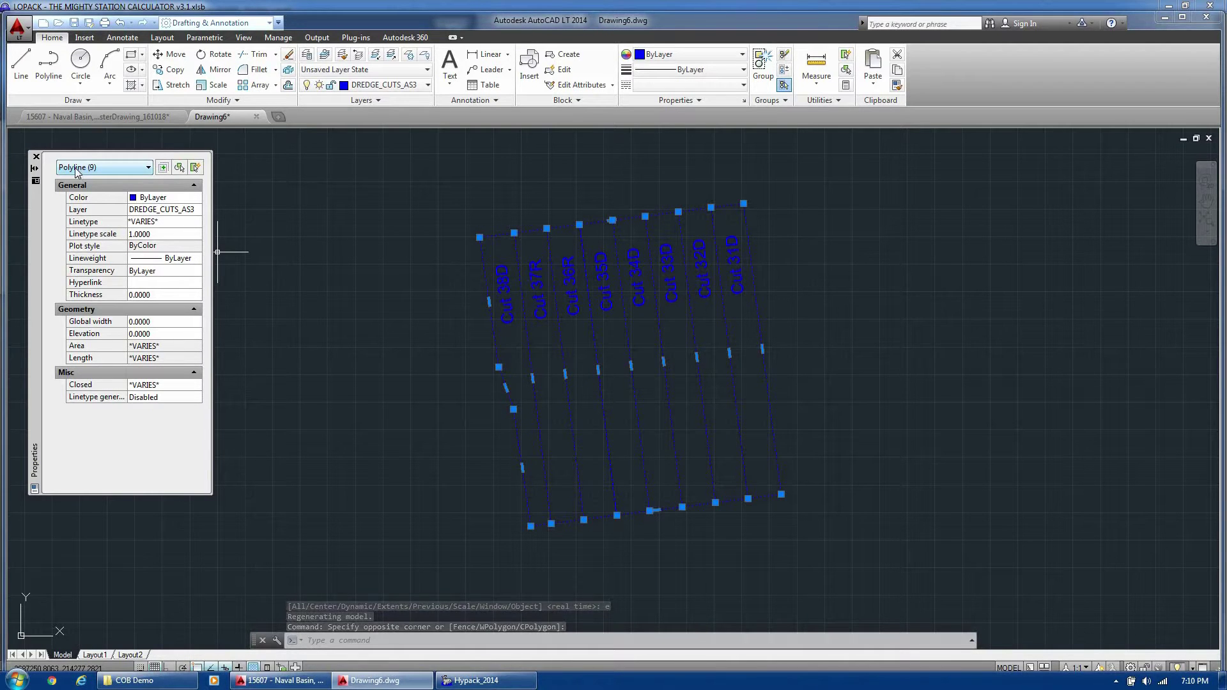
key("Escape")
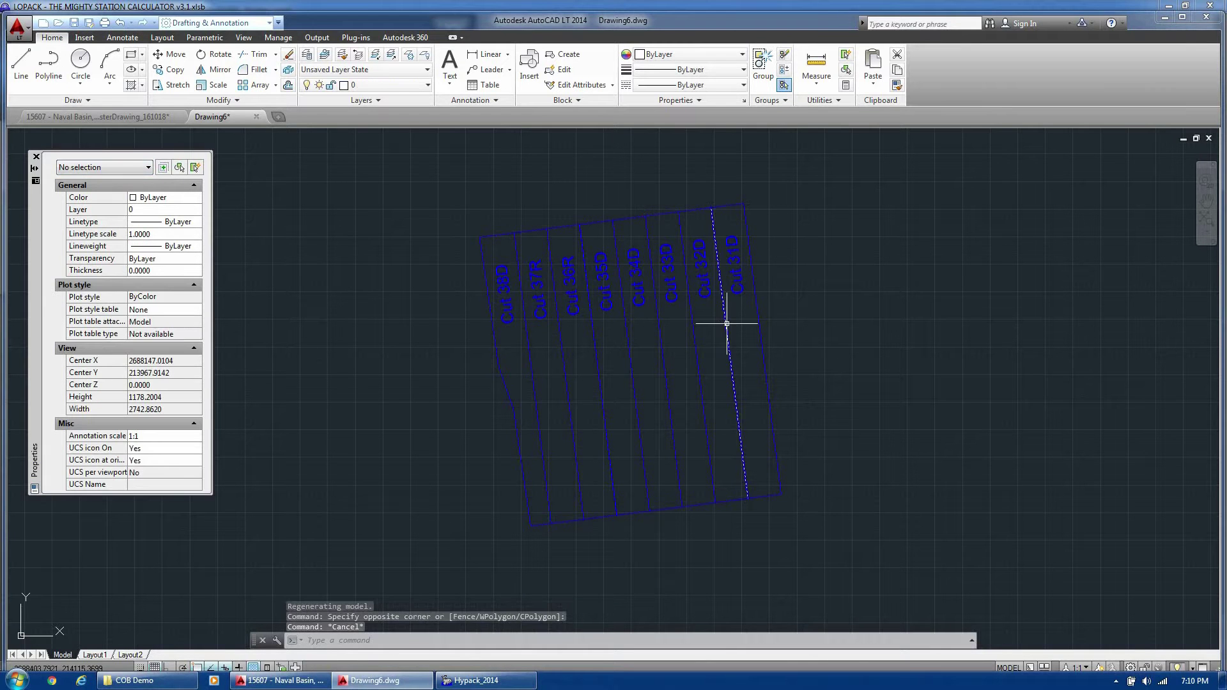
Step: Explode the polyline between Cut 32D and Cut 31D
left_click(742, 348)
left_click(721, 345)
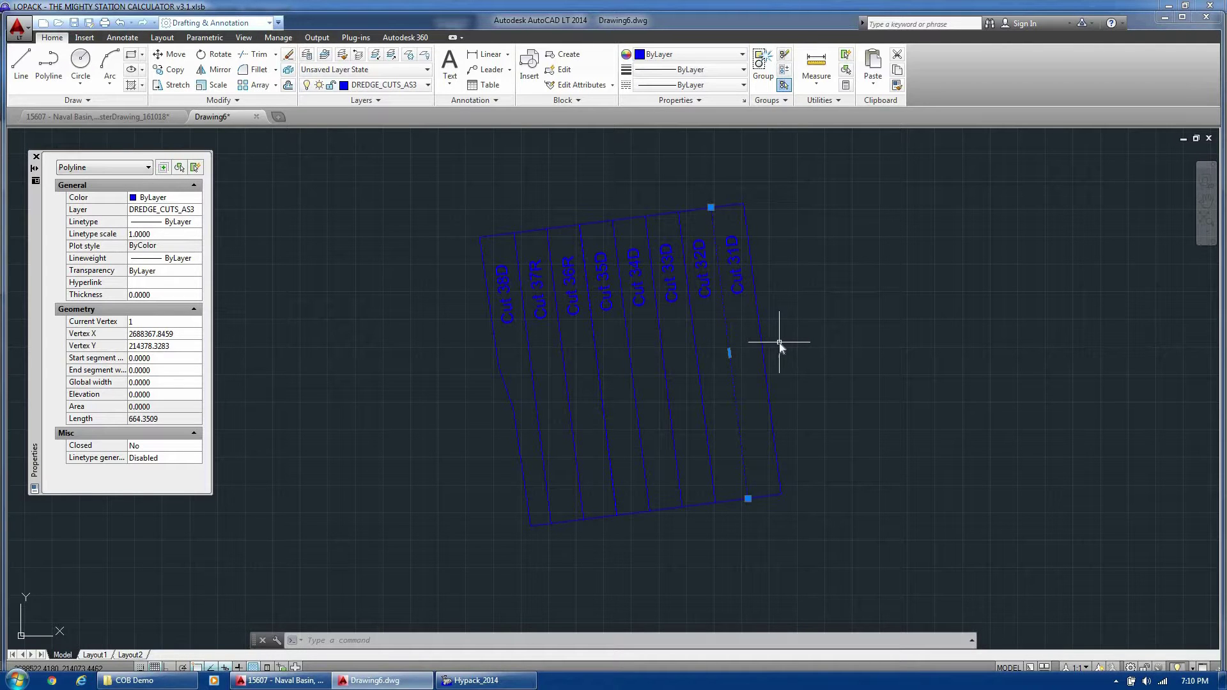
type("x")
key("Return")
Step: Convert the exploded line between Cut 32D and Cut 31D back into a polyline with PEDIT
left_click(752, 353)
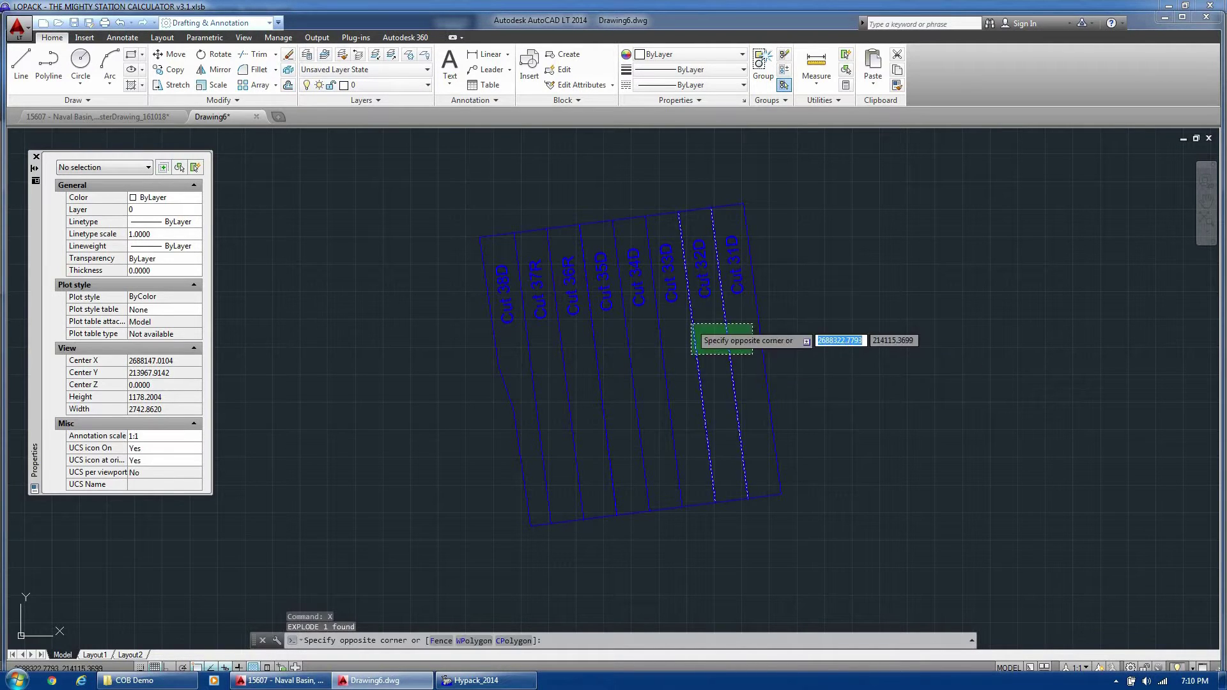
left_click(712, 336)
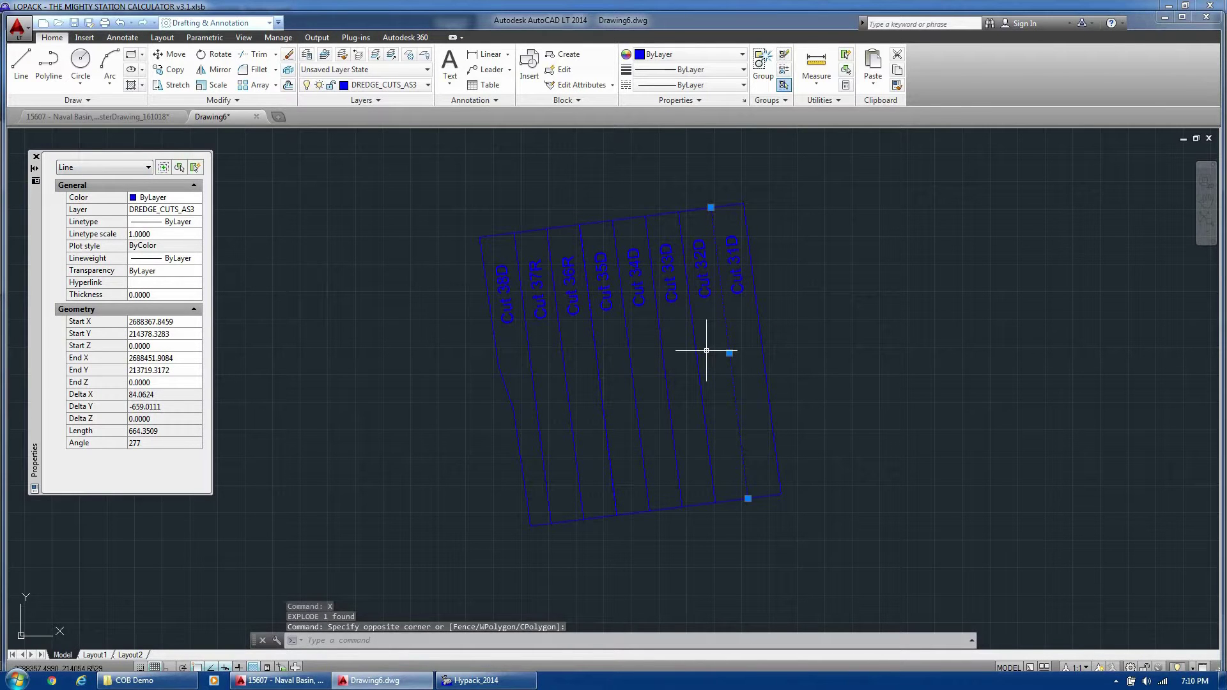
type("pe")
key("Return")
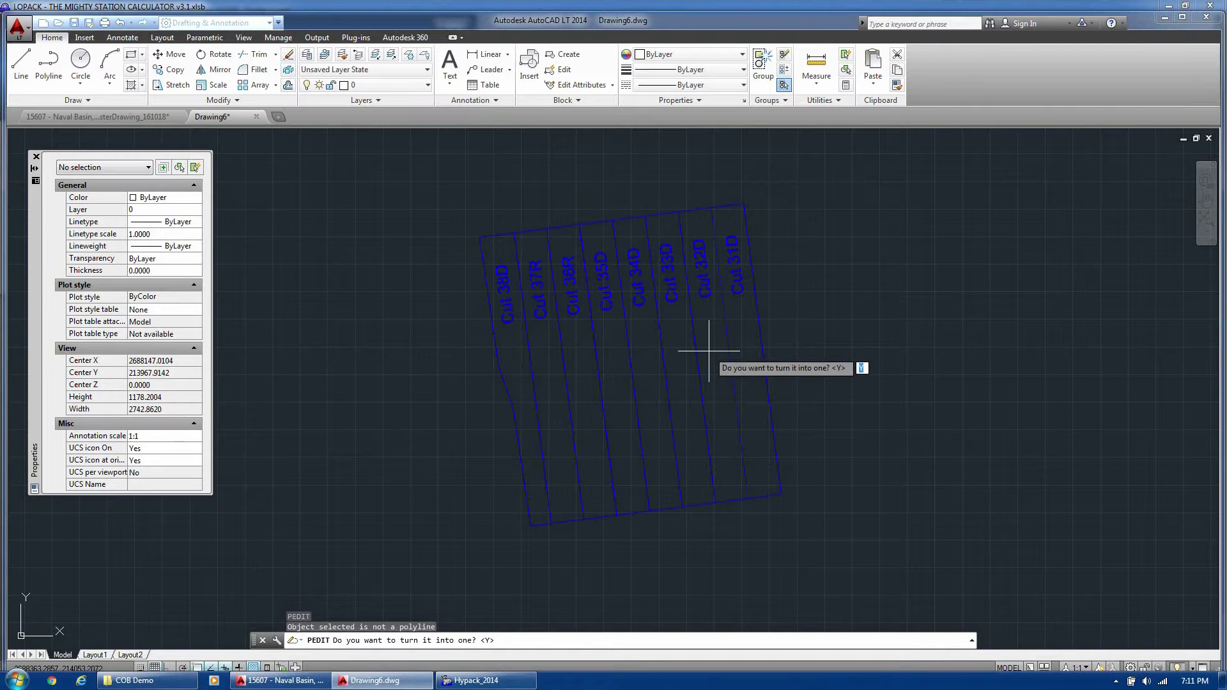
key("Return")
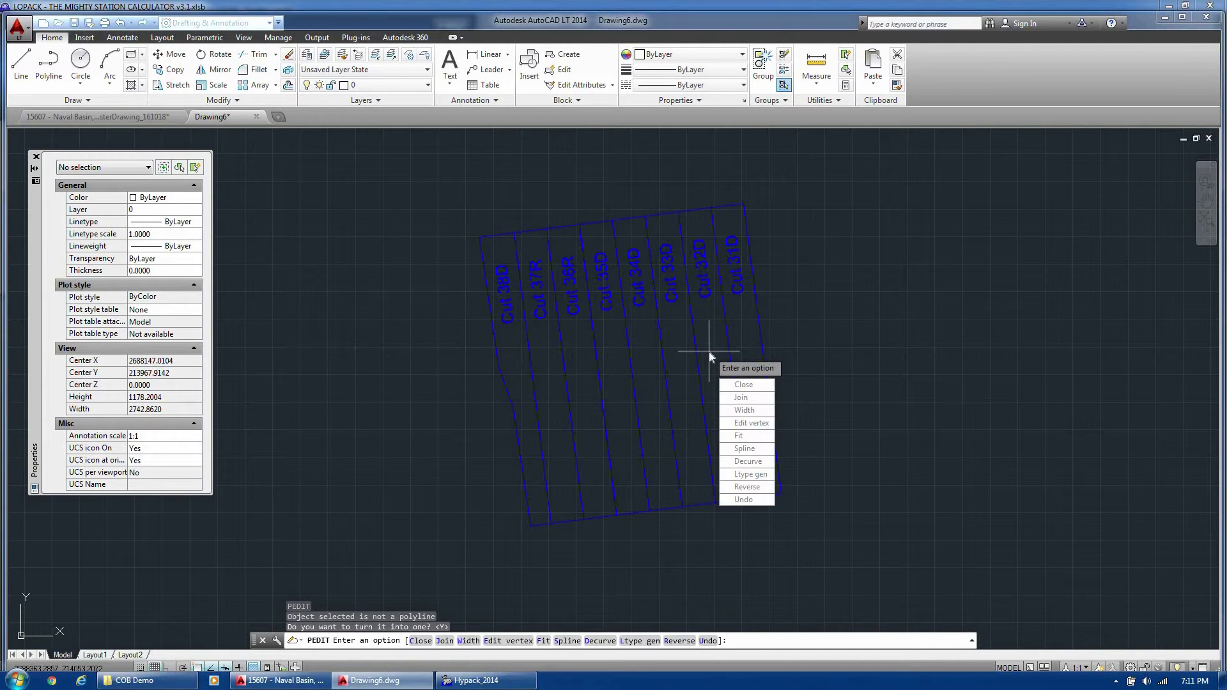
key("Return")
Step: Inspect the object types of the two lines bounding Cut 32D and of the Cut 33D label
left_click(736, 355)
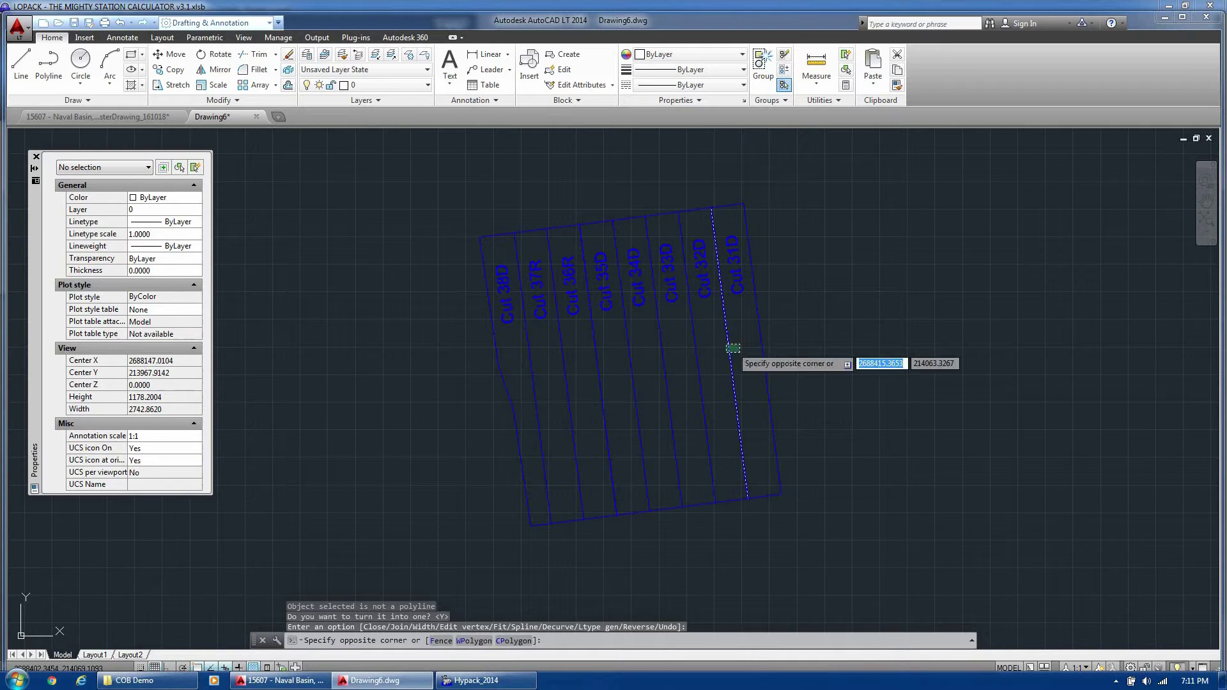
left_click(694, 319)
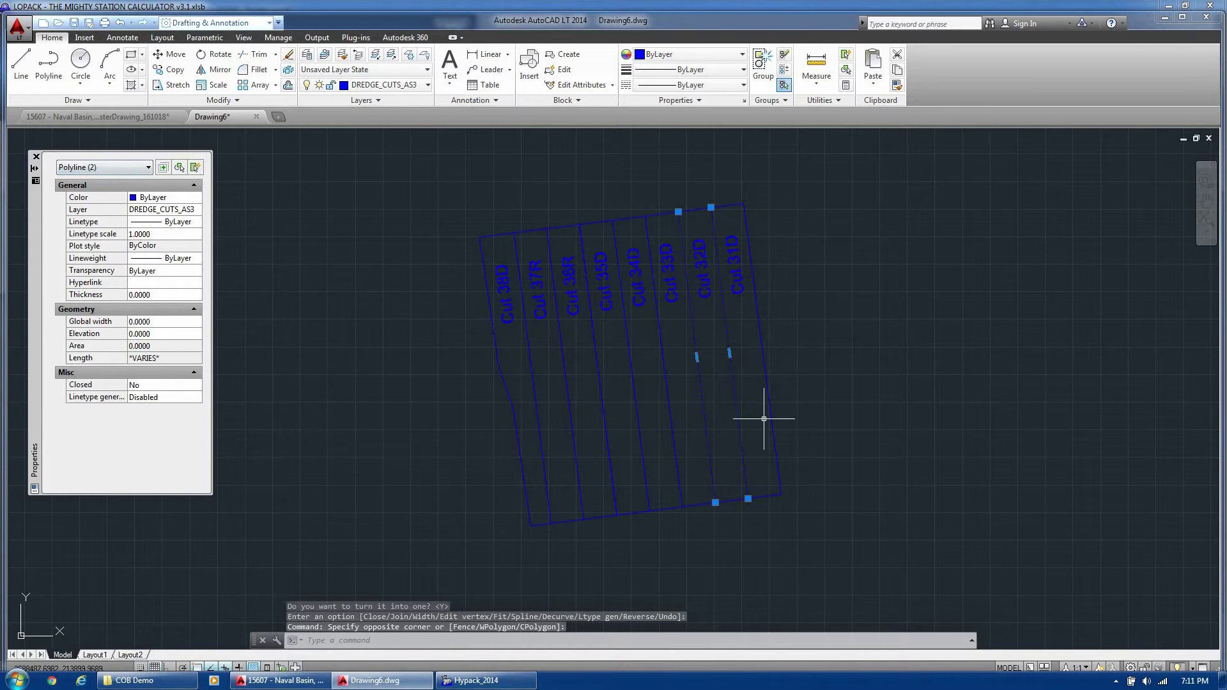
key("Escape")
left_click(733, 380)
key("Escape")
key("Escape")
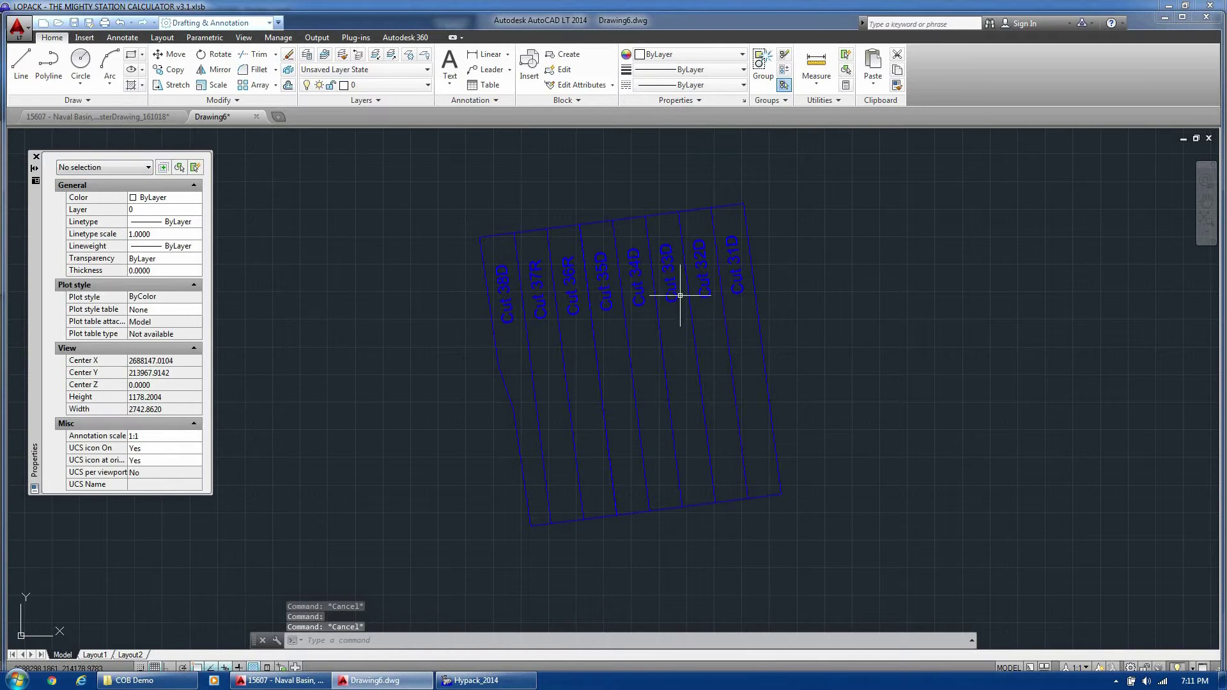
left_click(676, 286)
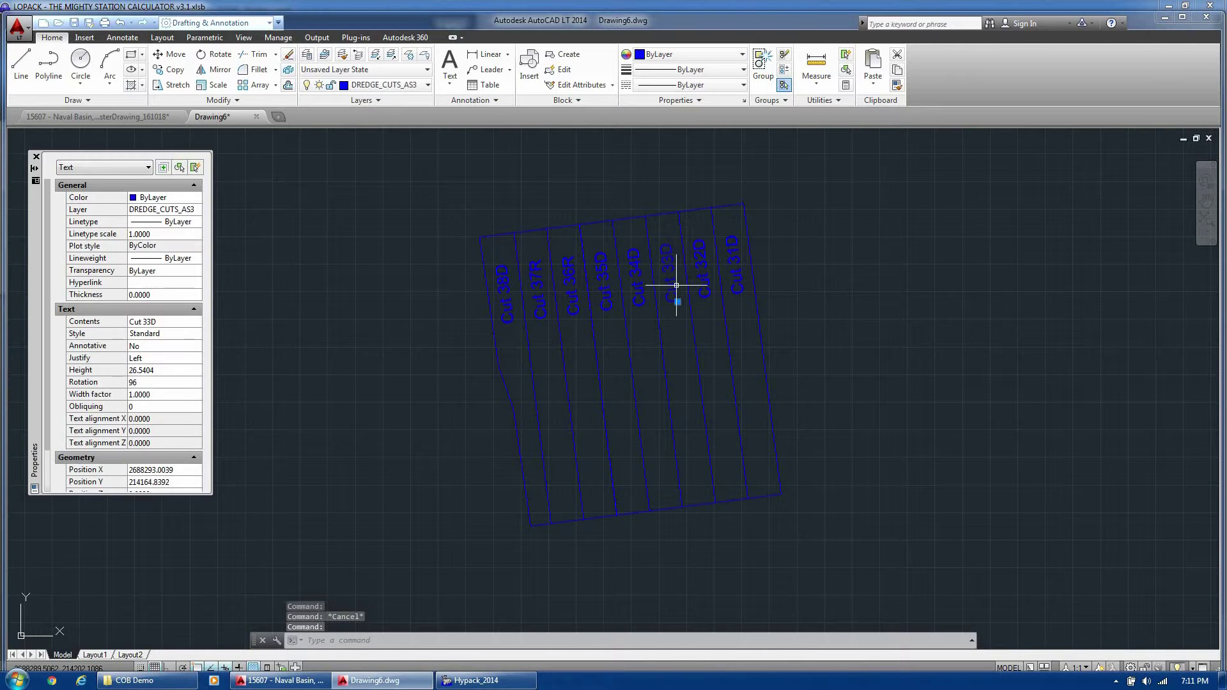
Step: Check the object type of the Cut 34D, 35D and 36R labels together with Cut 33D, and clear the selection
left_click(640, 276)
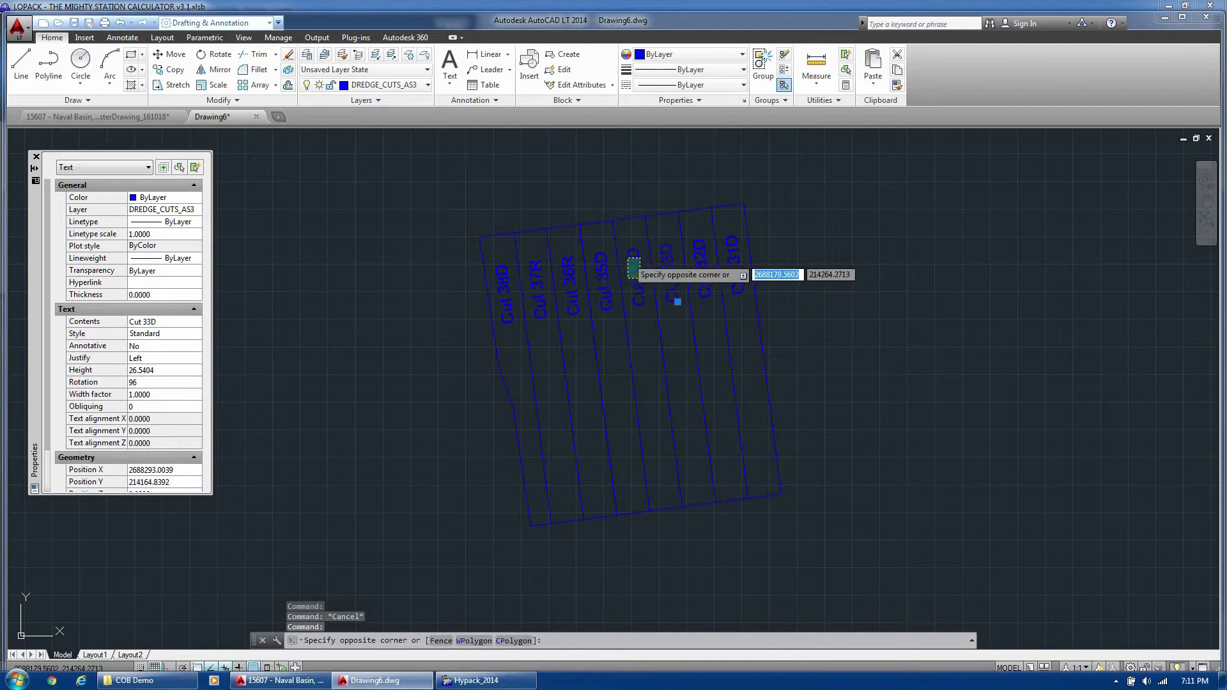
left_click(550, 294)
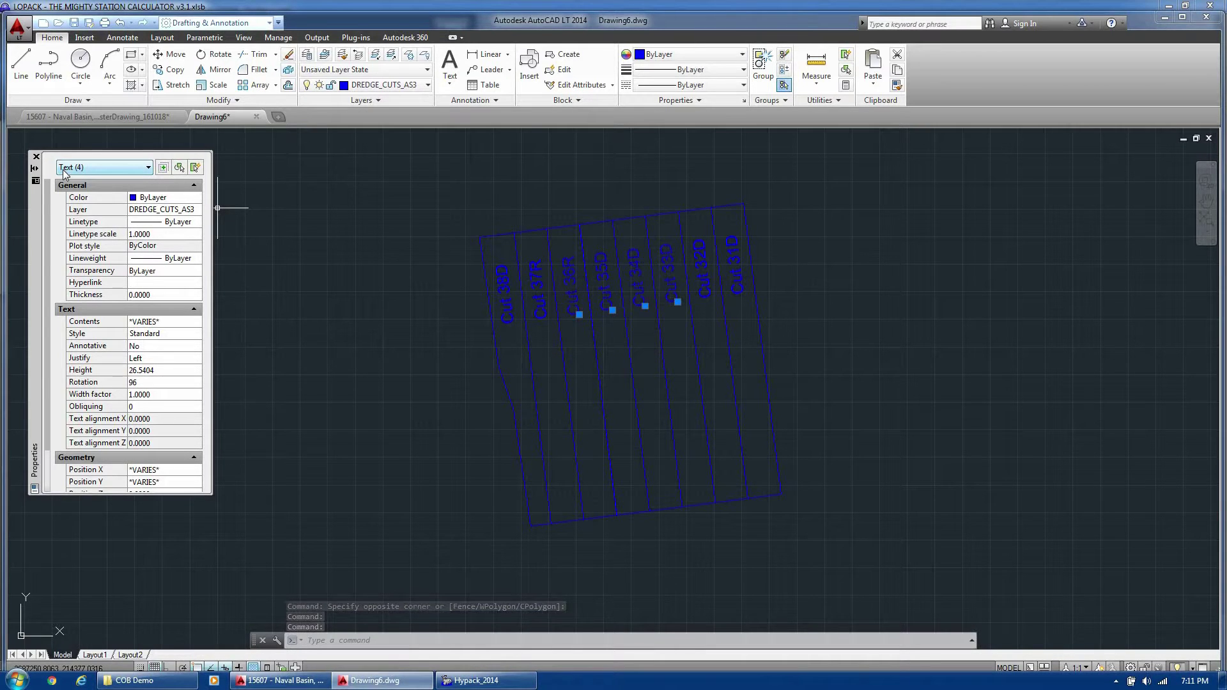
key("Escape")
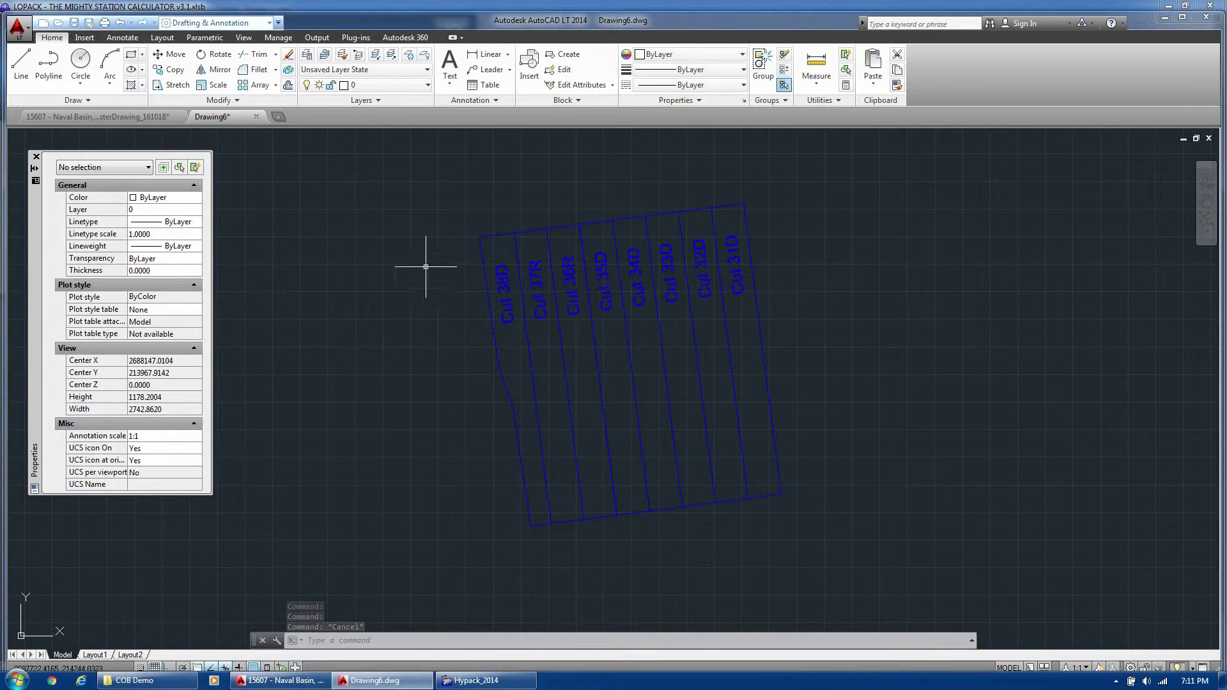
Step: Save the drawing in Demo Files as "AS3 Cuts 2" in the AutoCAD R12/LT2 DXF format
key("ctrl+shift+s")
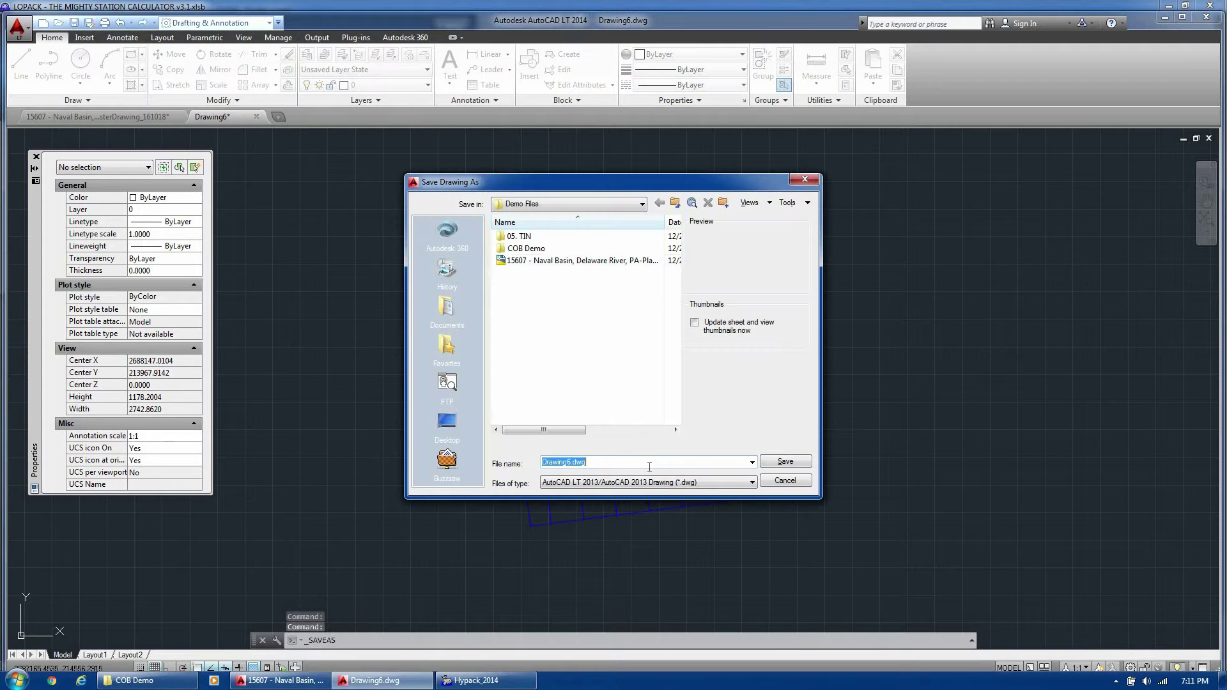
left_click(650, 482)
left_click(594, 594)
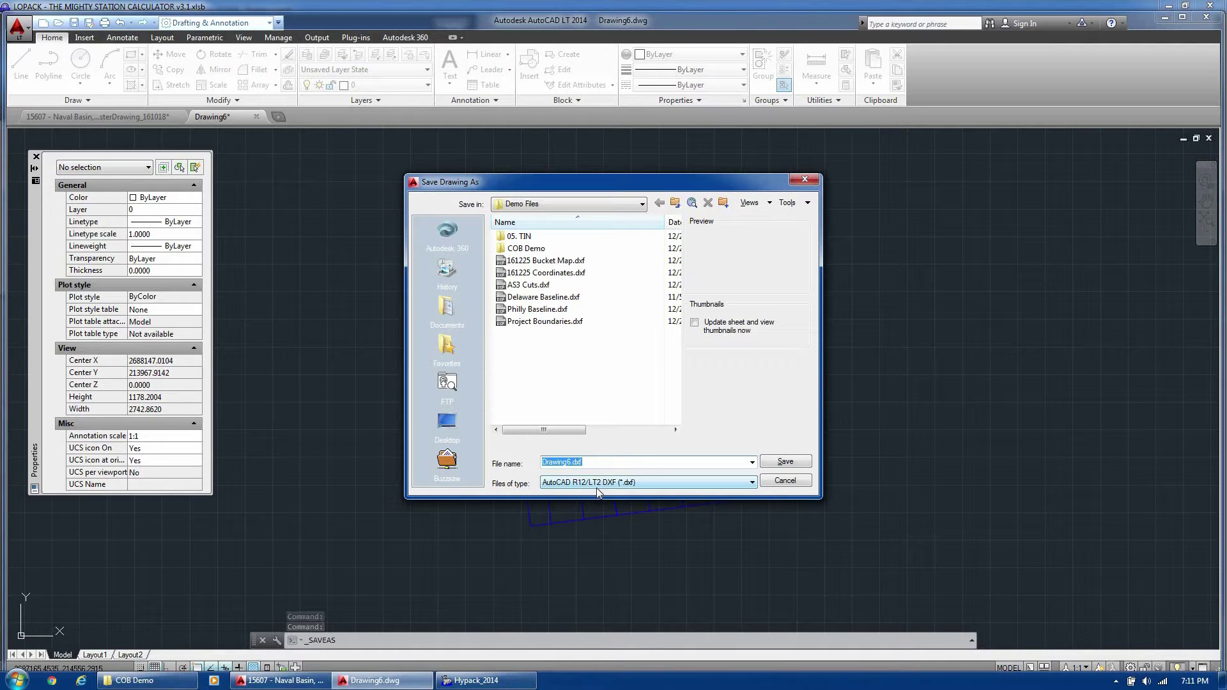
type("As")
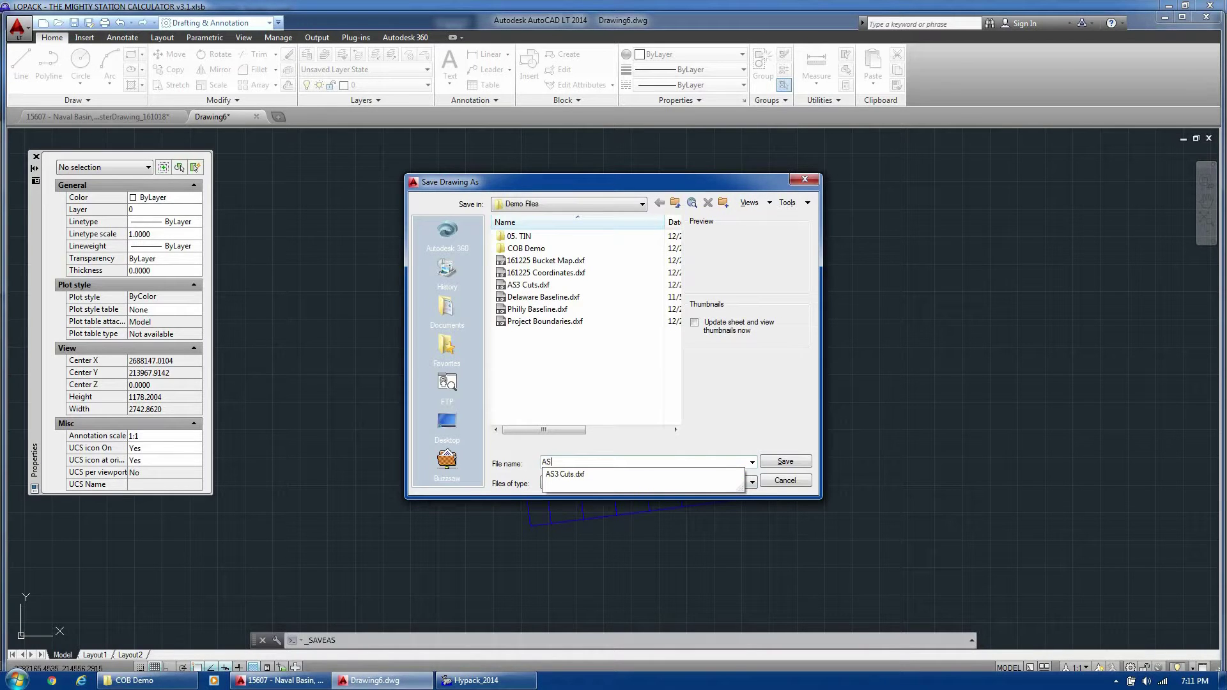
type("3 Cuts 2")
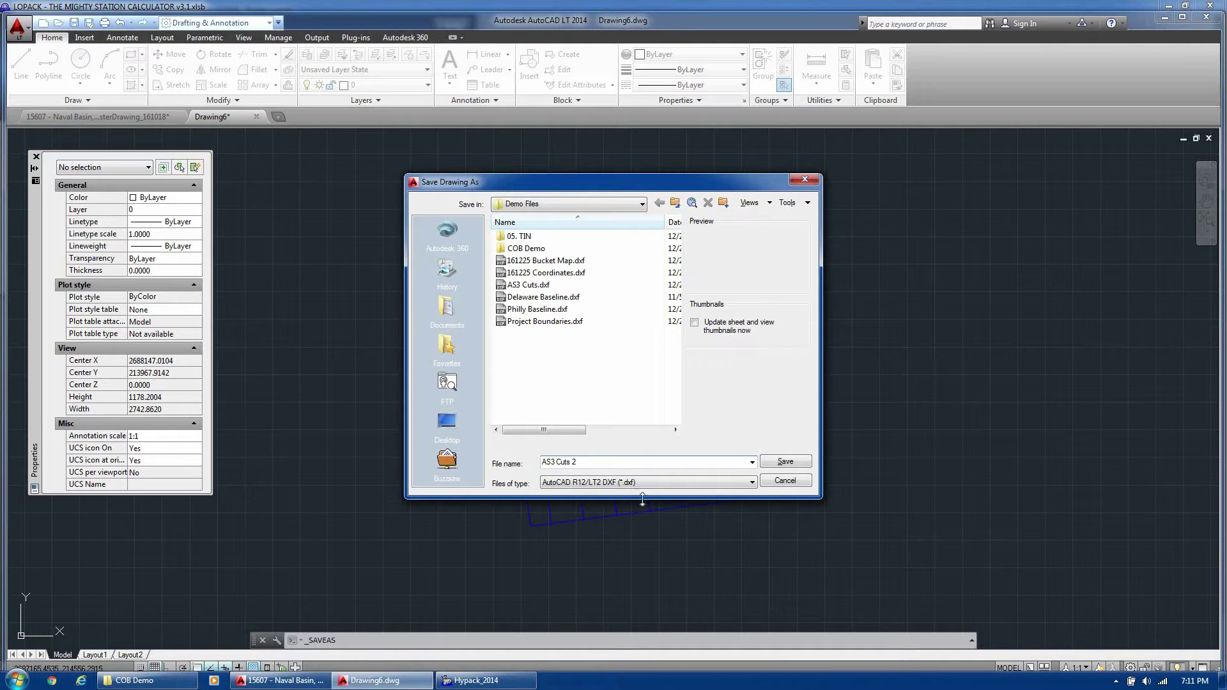
left_click(795, 463)
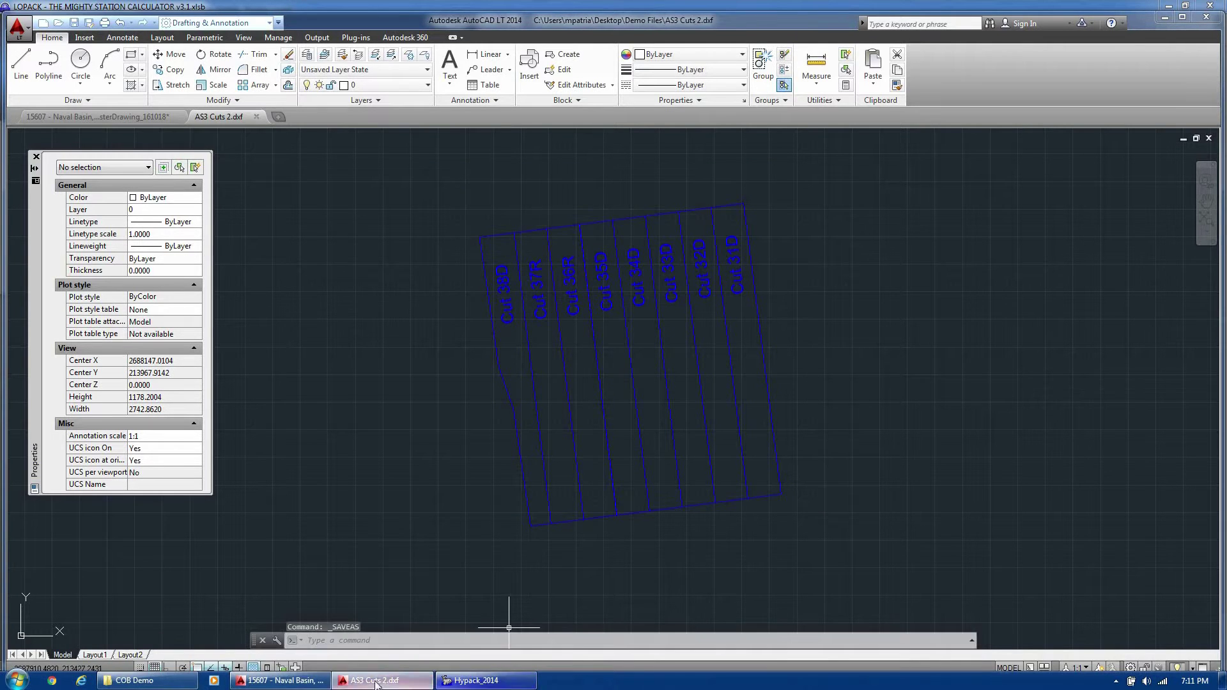
Step: Switch to the LOPACK station calculator and load AS3 Cuts 2.dxf as the DXF input of XS Objects
left_click(300, 682)
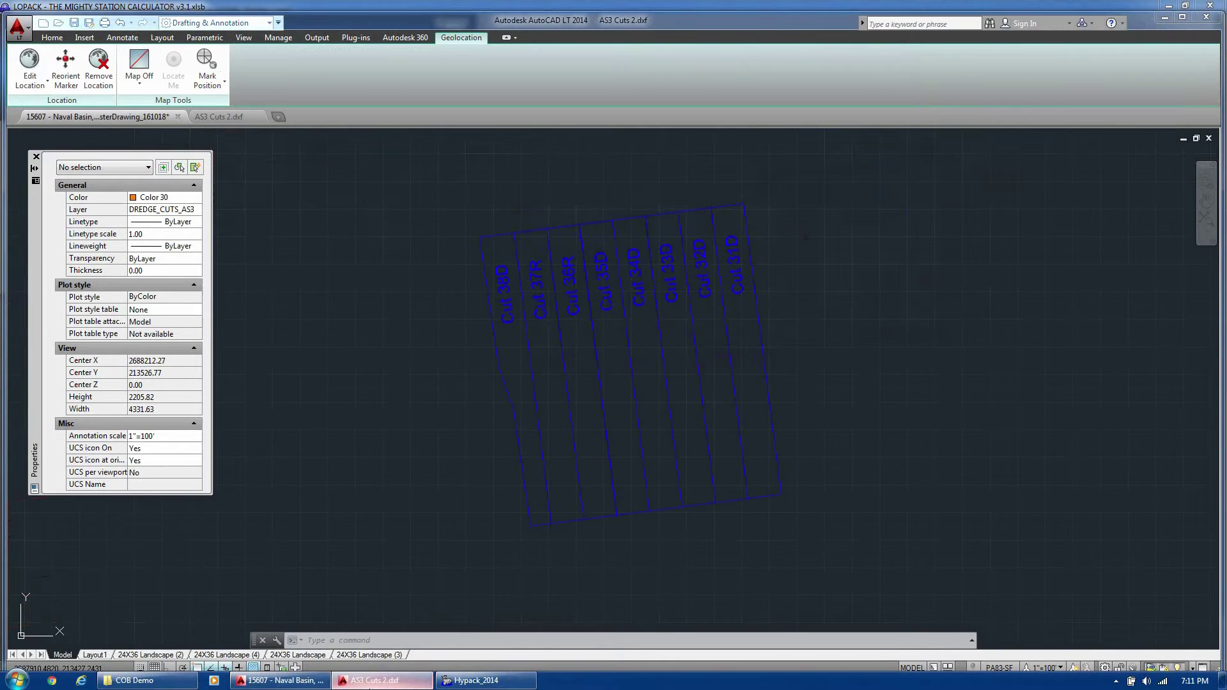
left_click(447, 6)
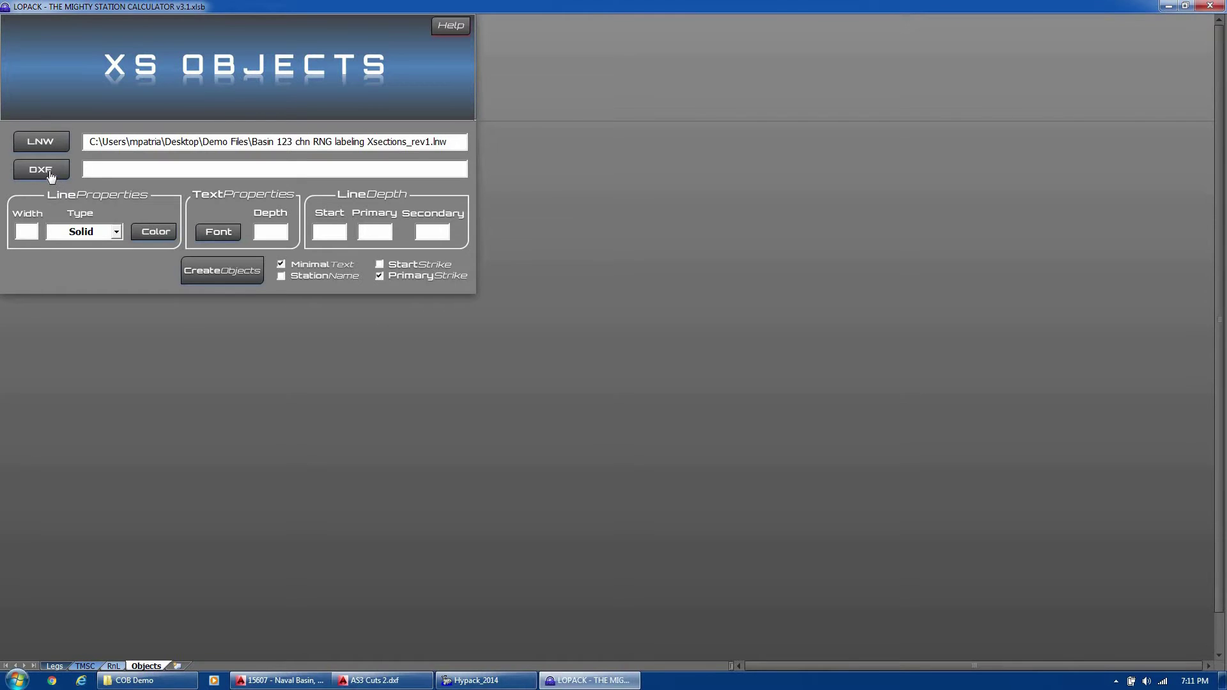
left_click(75, 171)
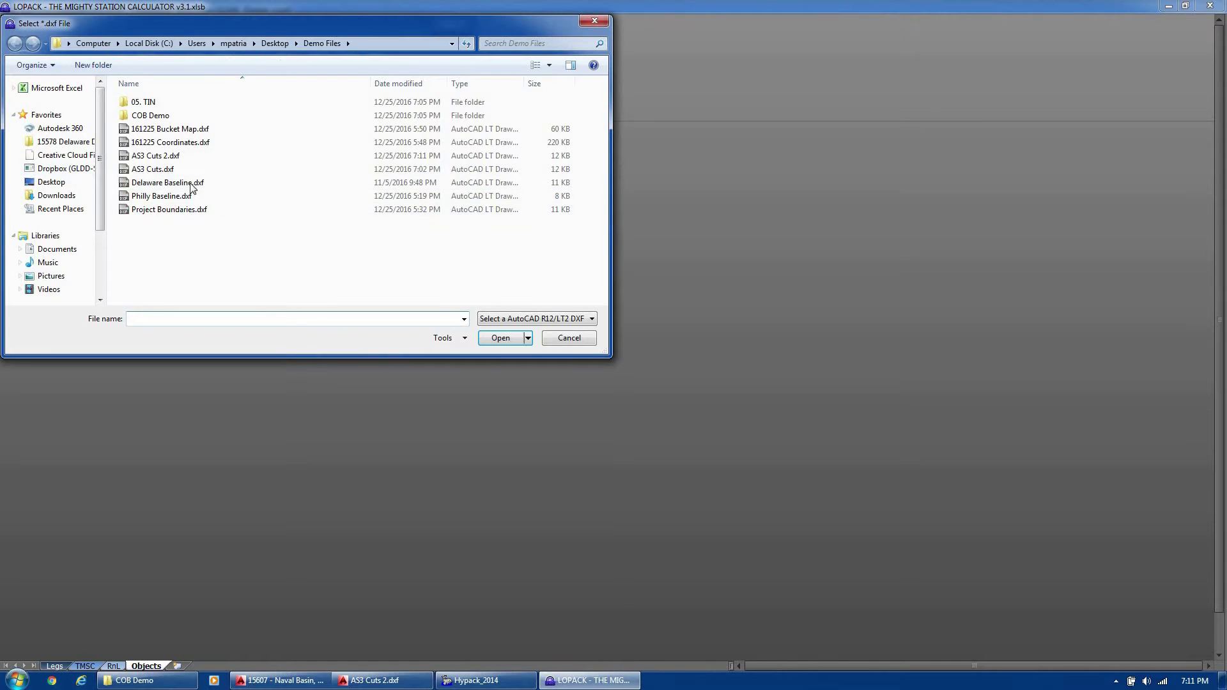
left_click(170, 157)
left_click(492, 338)
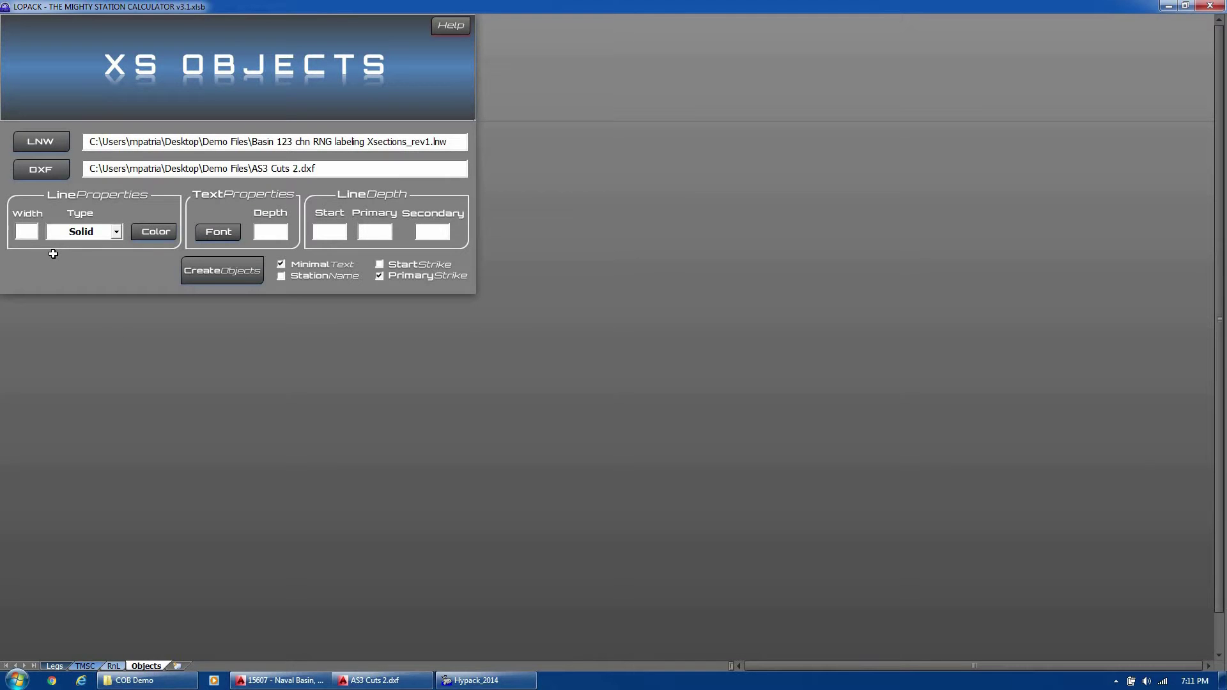
Step: Set the line properties to width 2, type Solid and a green color
left_click(23, 236)
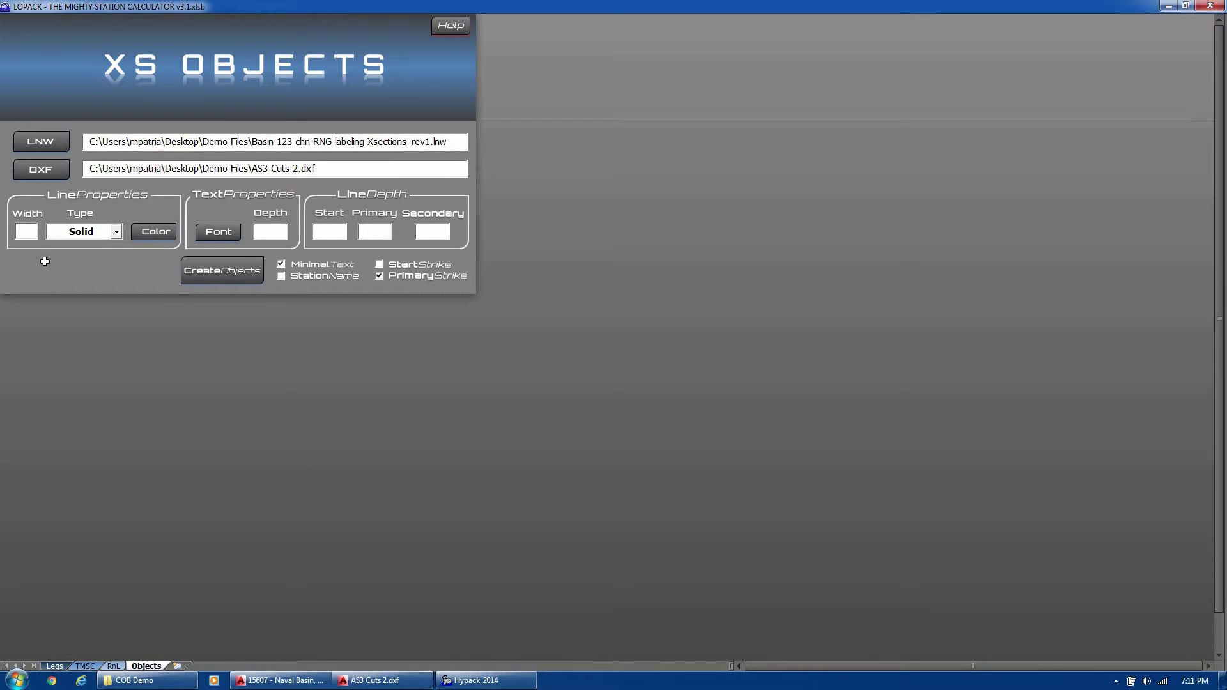
type("1")
left_click(117, 232)
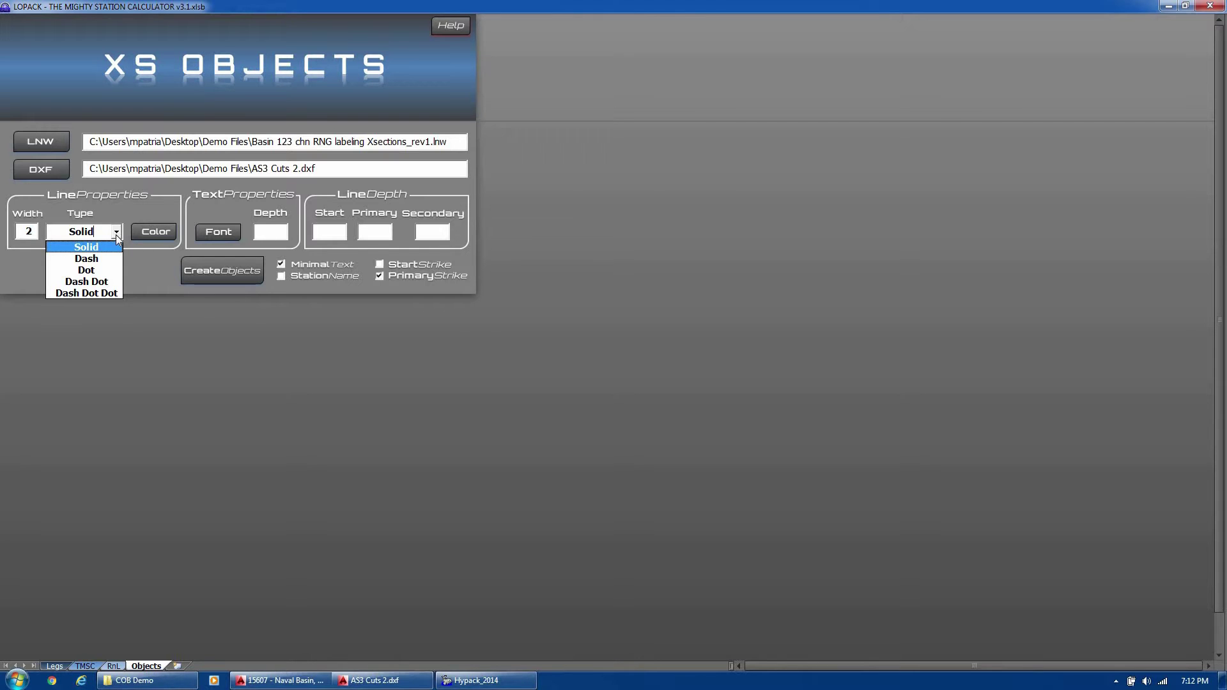
left_click(99, 247)
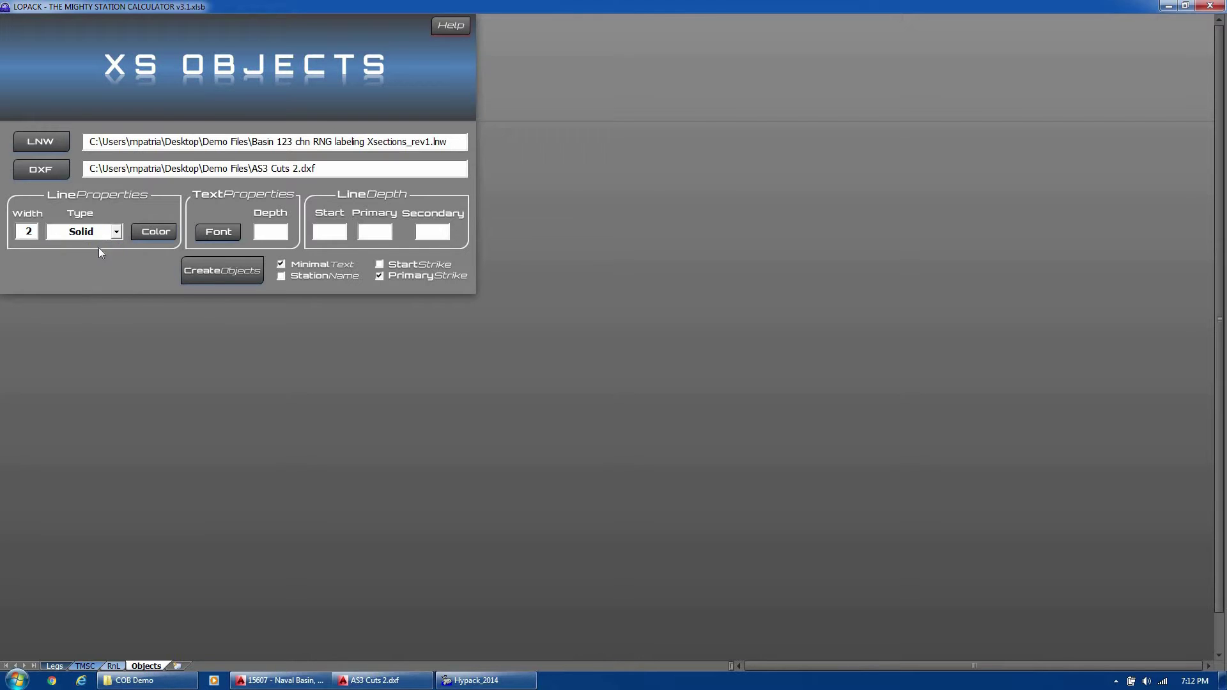
left_click(153, 233)
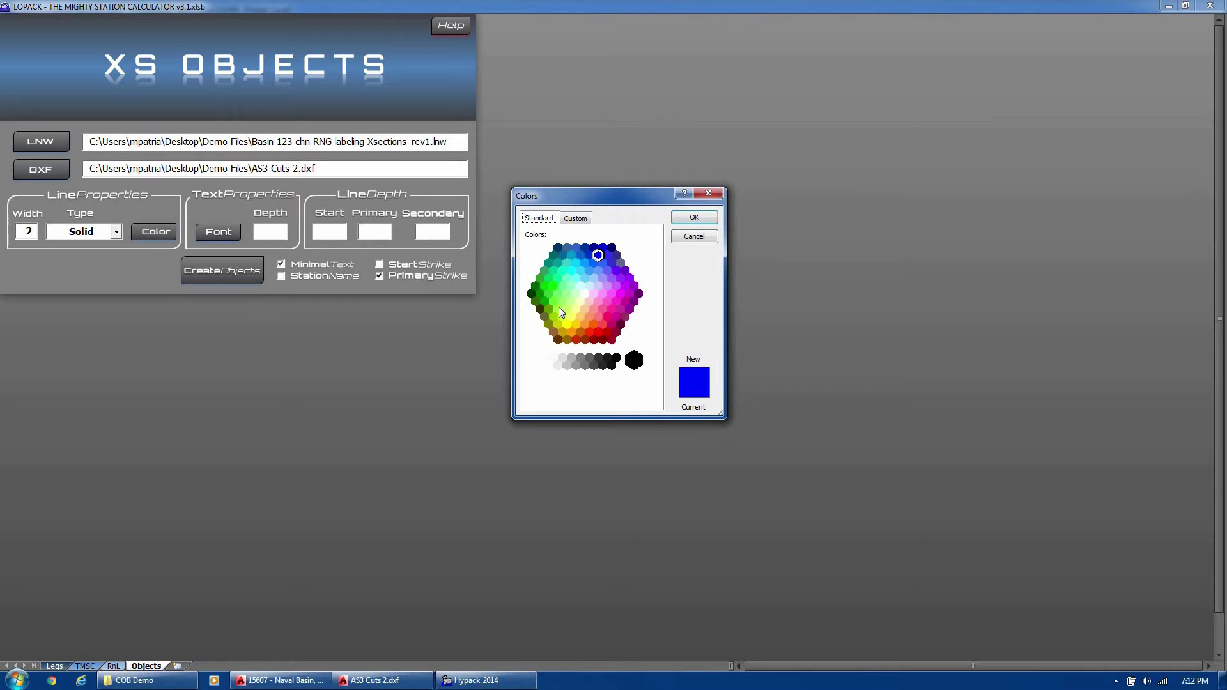
left_click(547, 294)
left_click(694, 218)
Step: Set the label text color to the standard blue and its font style to Regular
left_click(229, 236)
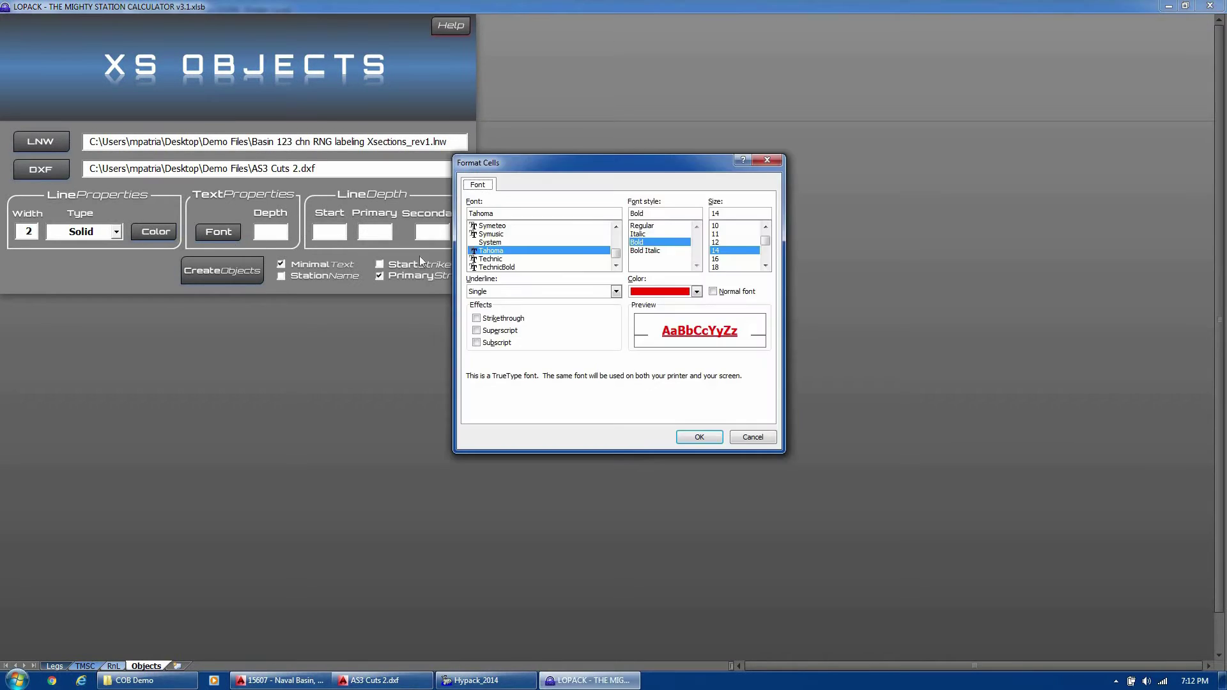
left_click(697, 292)
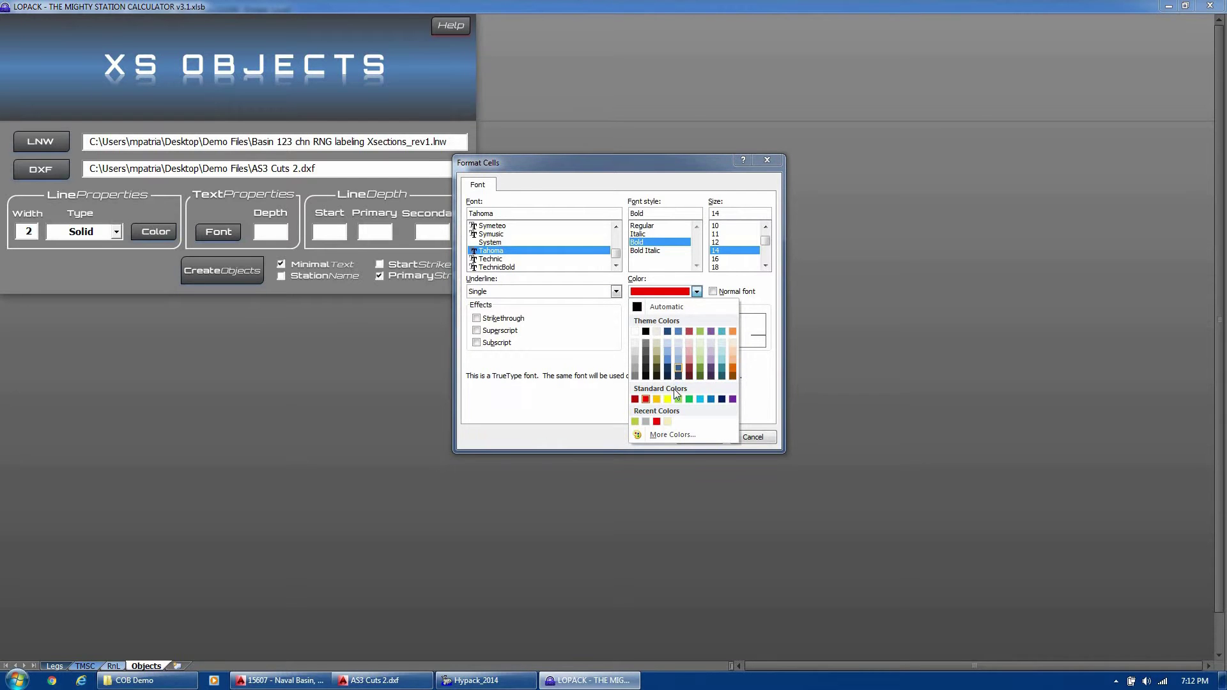
left_click(710, 400)
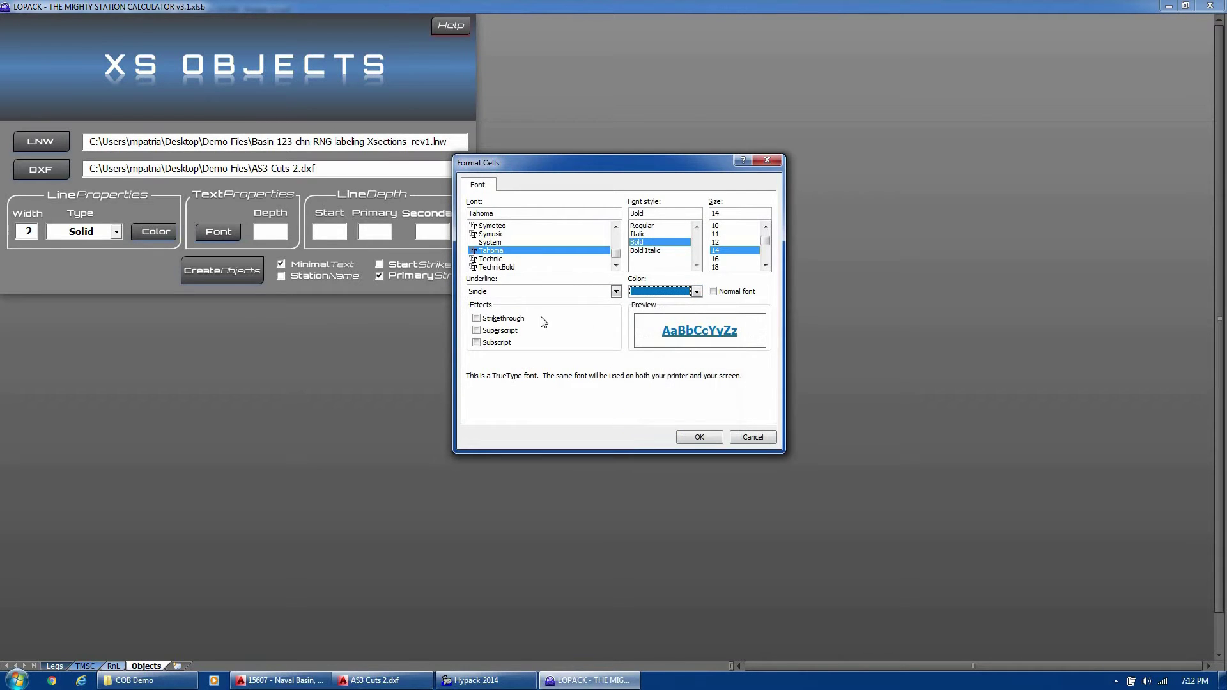
left_click(649, 233)
left_click(650, 226)
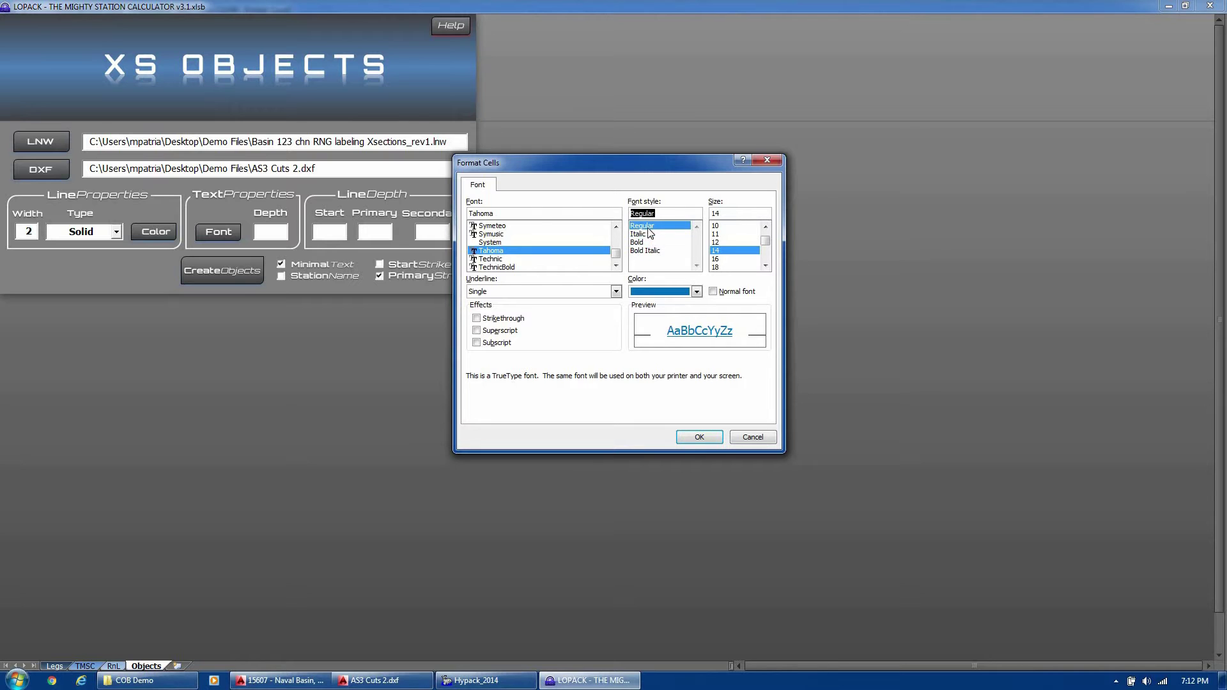
Step: Try the text underline as None and restore it to Single
left_click(489, 292)
left_click(500, 303)
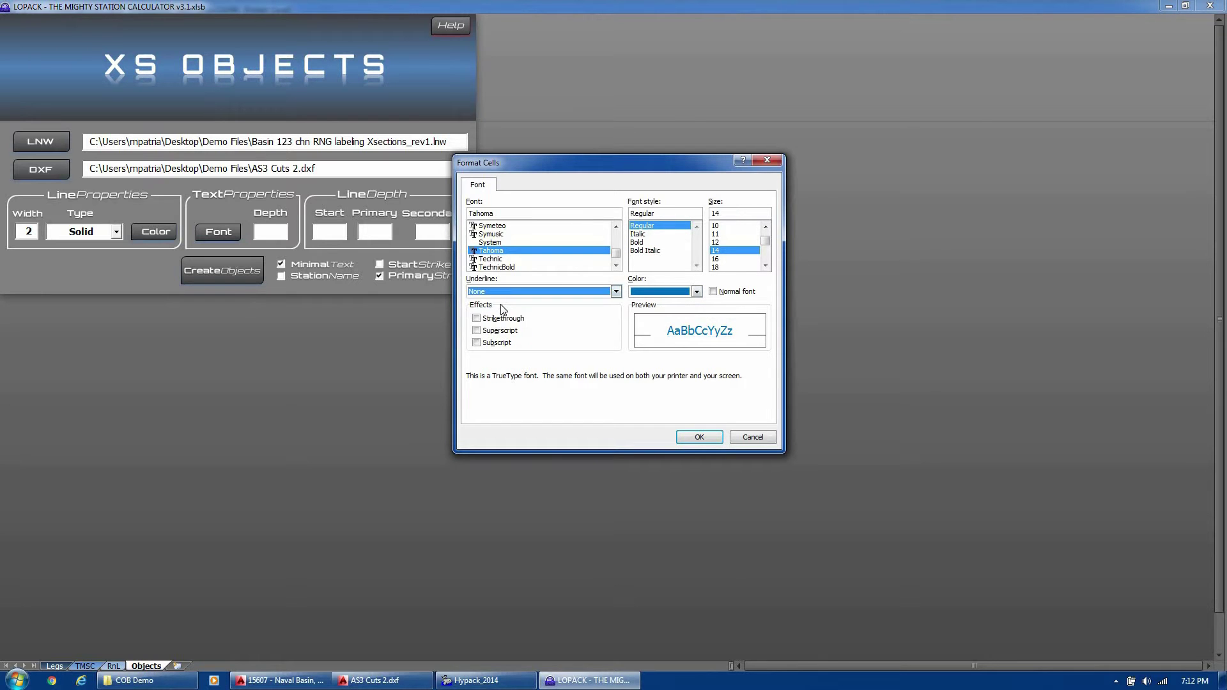
left_click(490, 292)
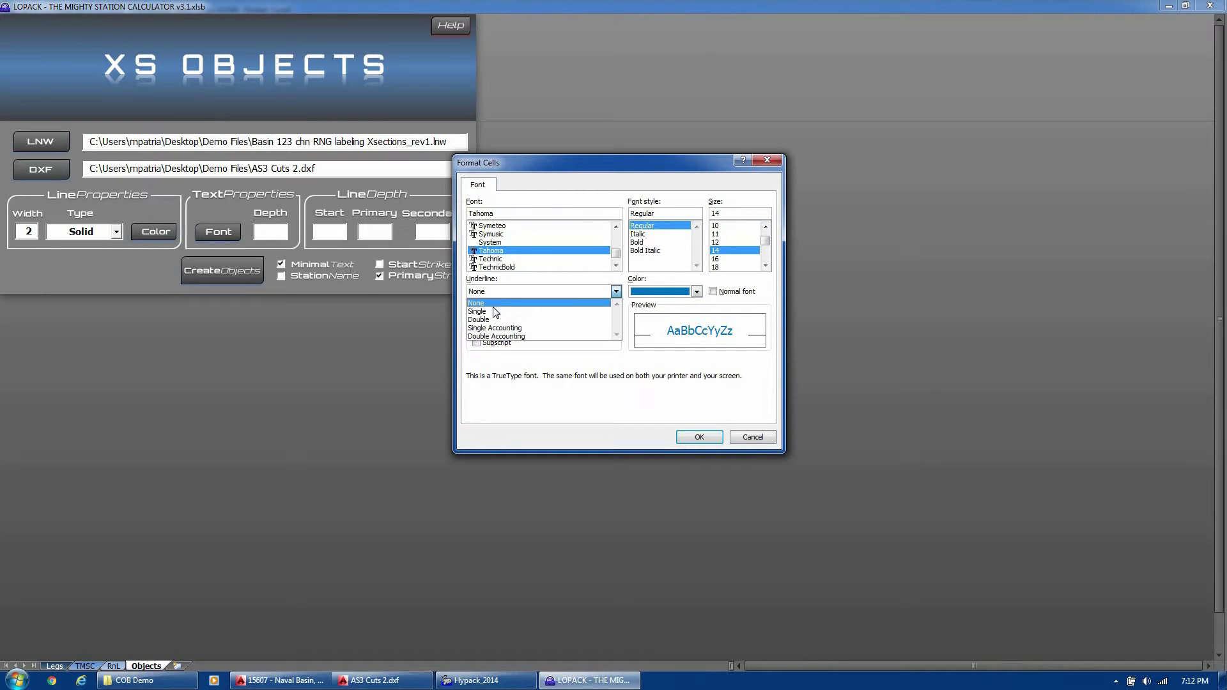
left_click(496, 311)
Step: Set the text size to 18, choose a font further down the list, and apply the font settings
left_click(735, 267)
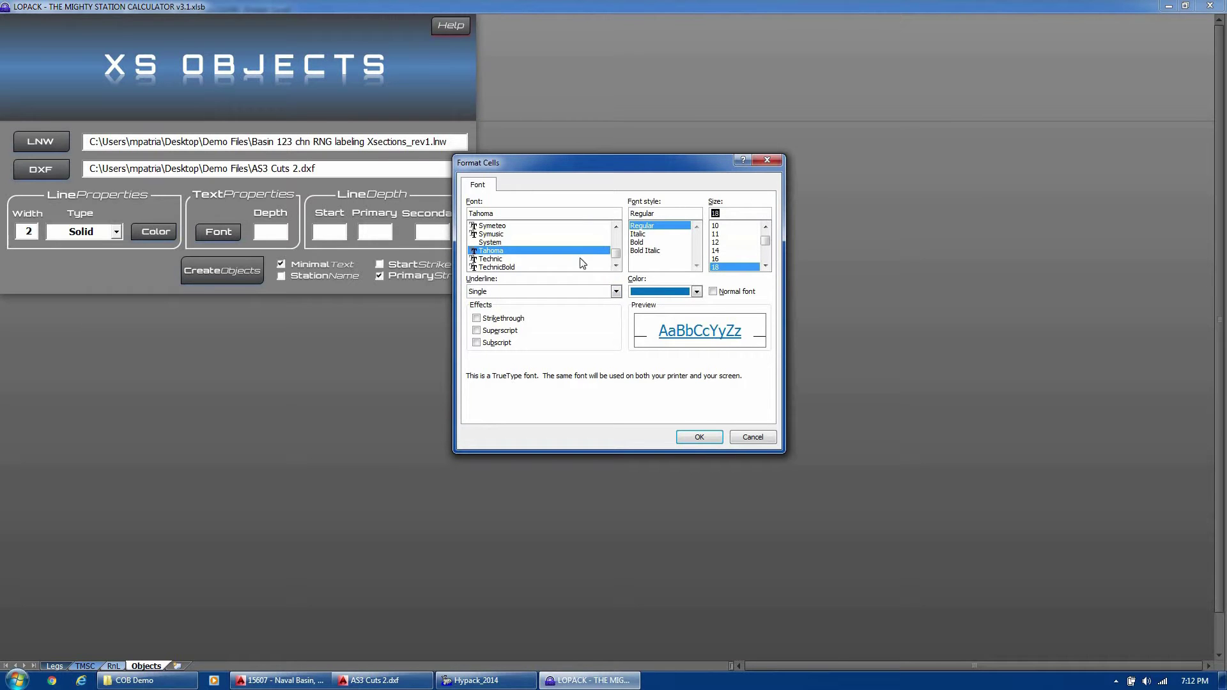
left_click(616, 266)
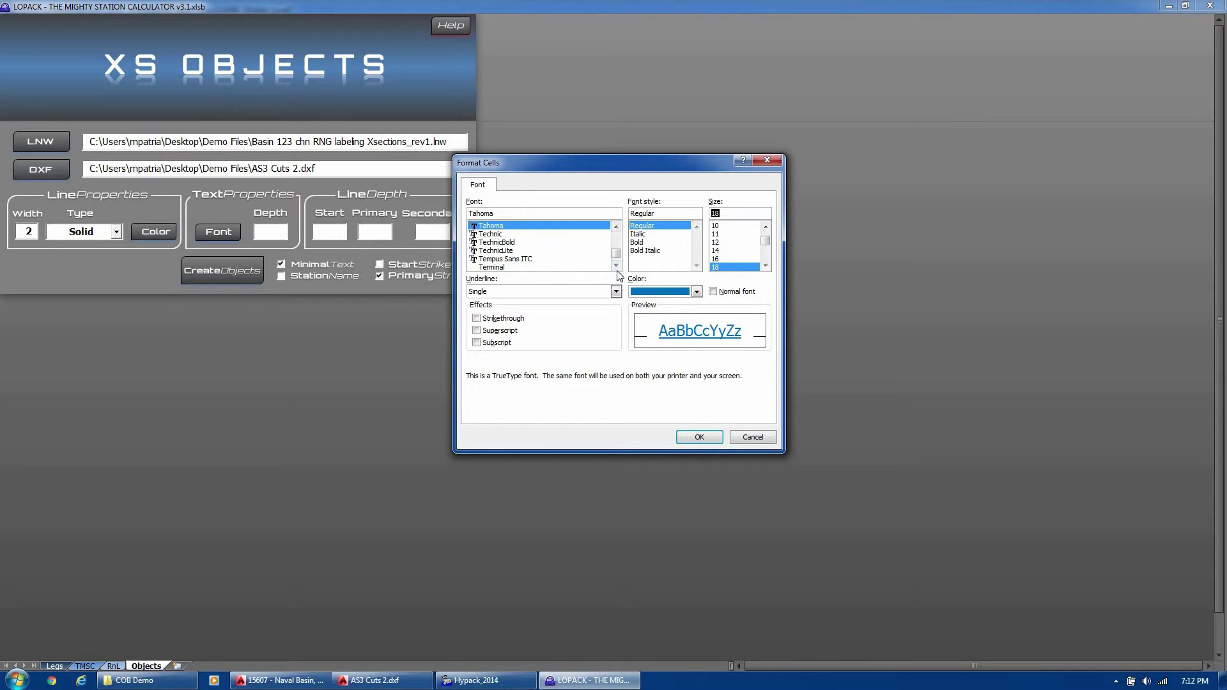
left_click(616, 265)
left_click(556, 267)
left_click(698, 437)
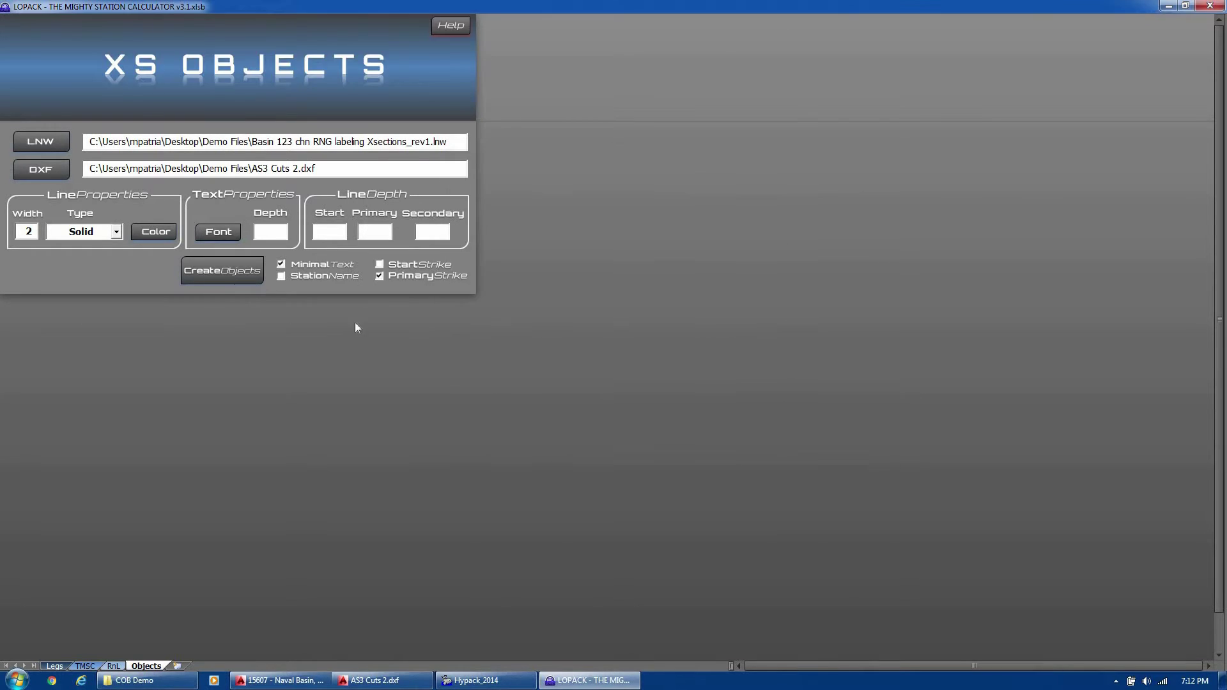
Step: Glance at the cut labels in the AutoCAD drawing and set the text depth to 10
left_click(264, 234)
left_click(388, 682)
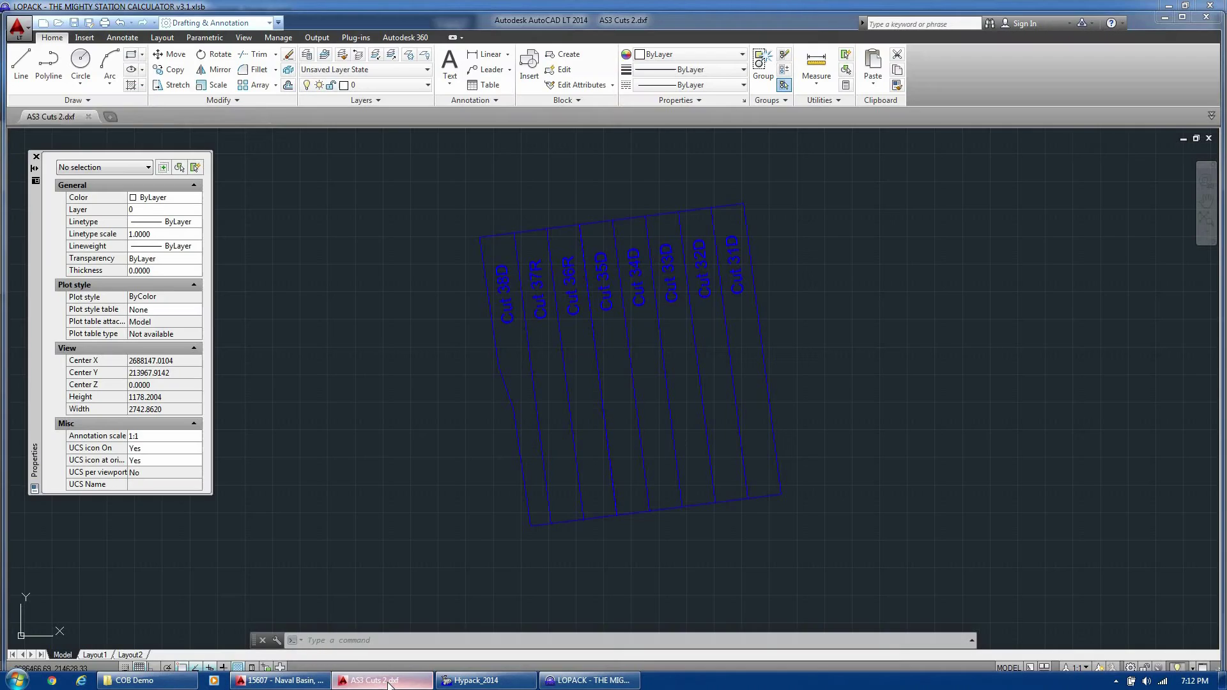
left_click(388, 681)
left_click(280, 232)
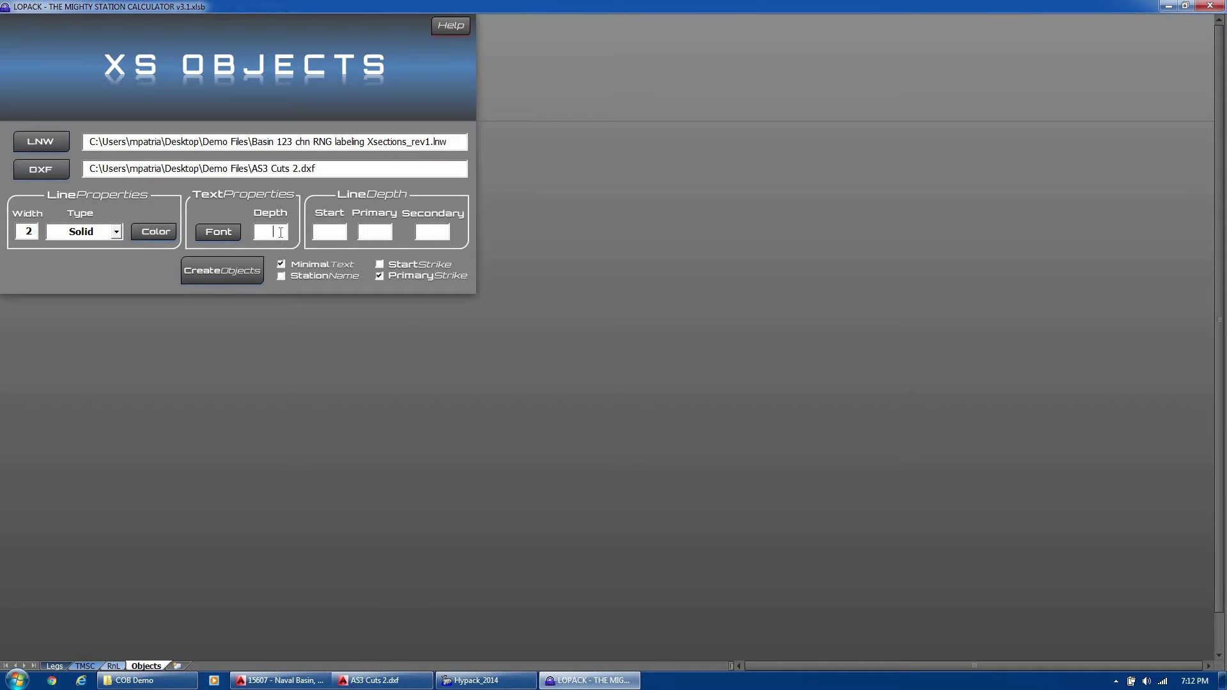
type("10")
Step: Set the line depths to 2 for start, 31 for primary and 30 for secondary
left_click(338, 229)
type("2")
left_click(381, 235)
type("31")
left_click(425, 235)
type("30")
Step: Review the primary and start depths with their strike options, toggling Start Strike on and back off
double_click(382, 229)
left_click(379, 276)
double_click(323, 235)
left_click(376, 264)
left_click(380, 265)
Step: Enable the Station Name option and recheck the cut labels in the AutoCAD drawing
left_click(281, 276)
left_click(396, 680)
left_click(399, 681)
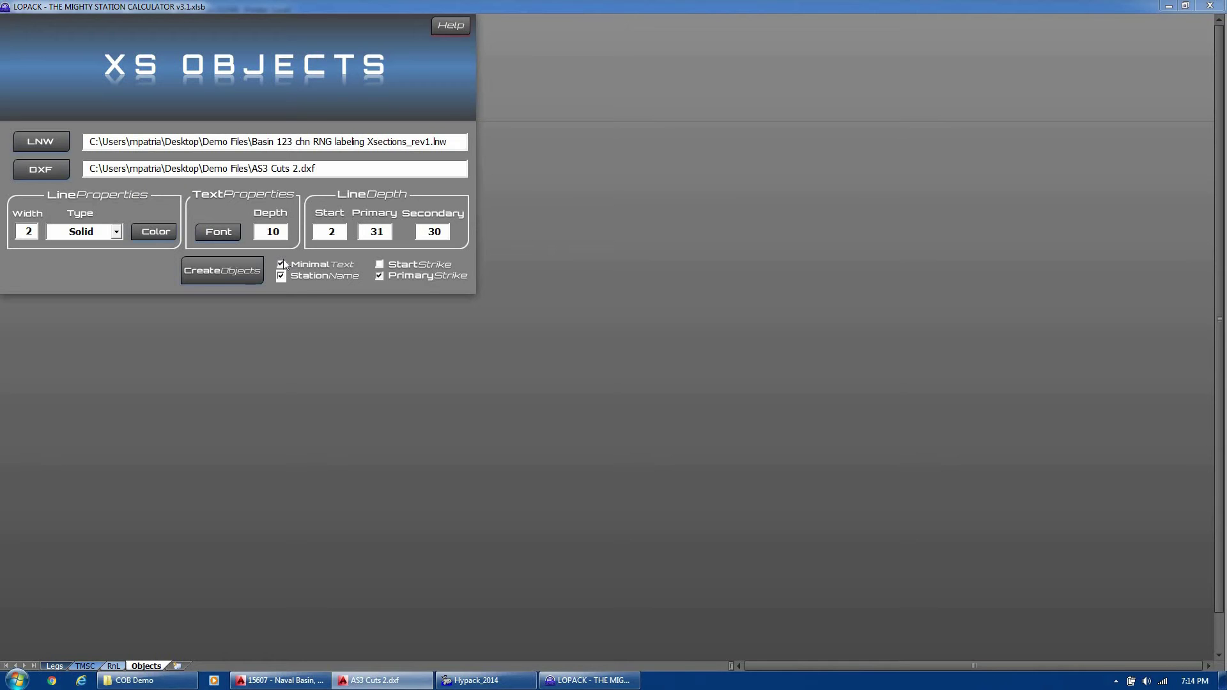
left_click(158, 271)
Step: Start creating the objects and select the Demo Files folder as the parent for the output
left_click(228, 282)
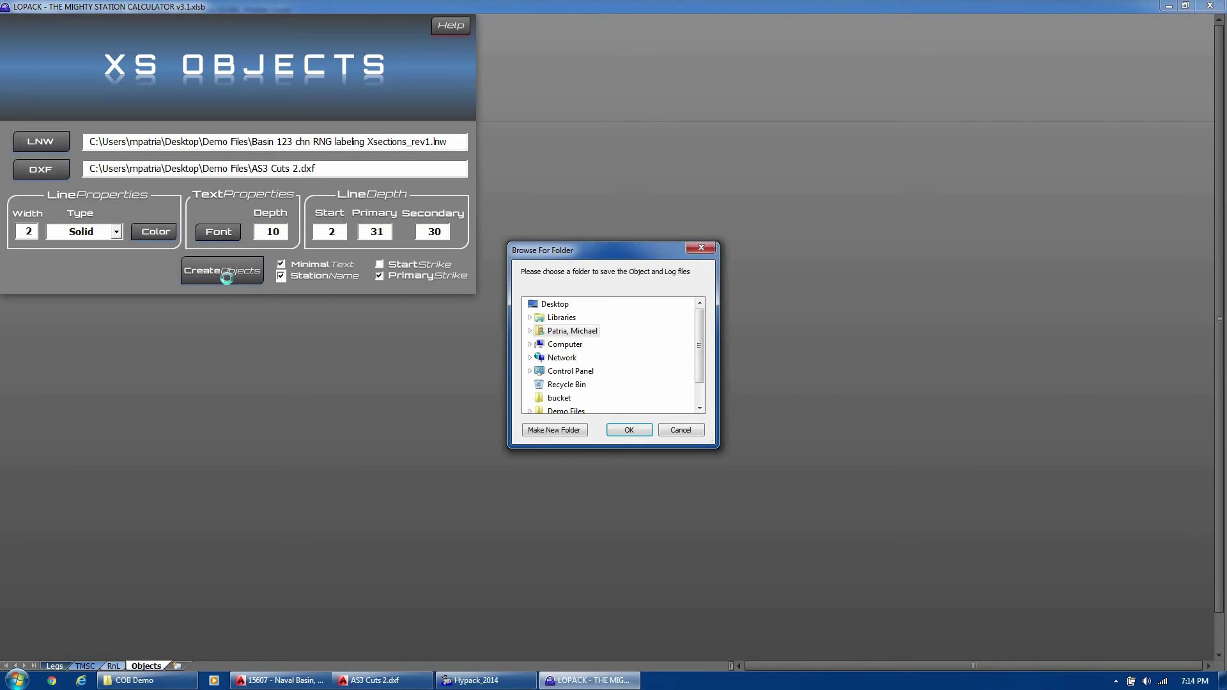
mouse_move(703, 328)
left_mouse_down()
mouse_move(709, 359)
mouse_move(704, 329)
left_mouse_up()
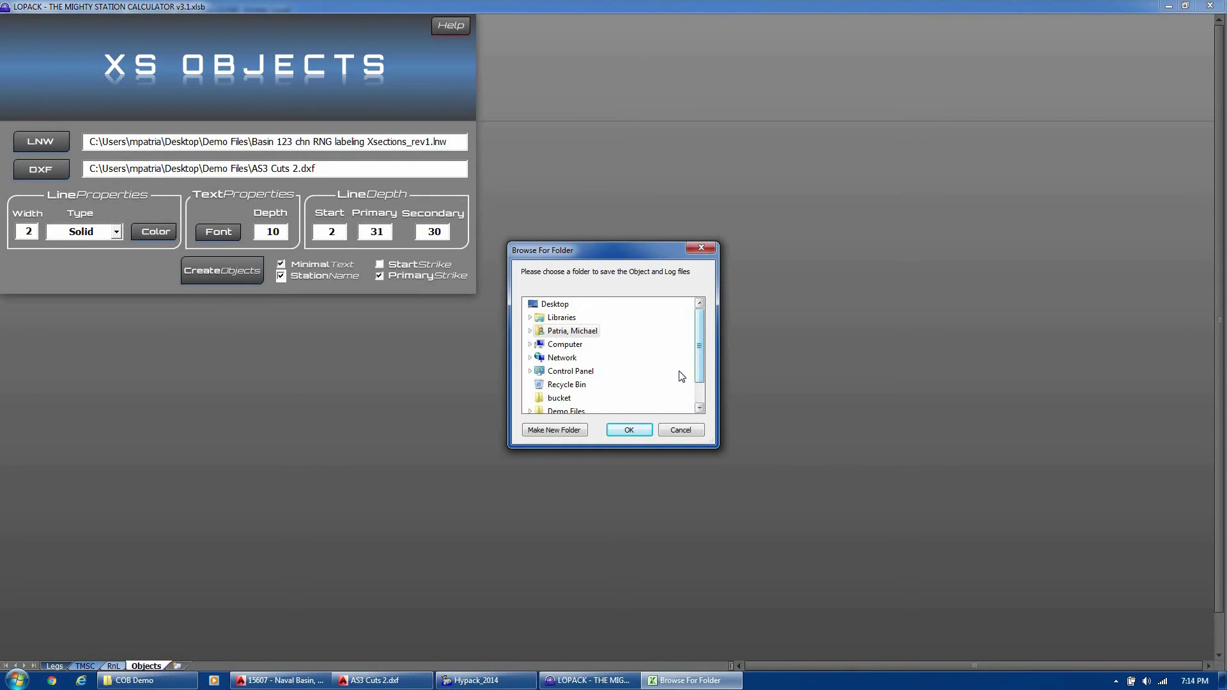
left_click(566, 410)
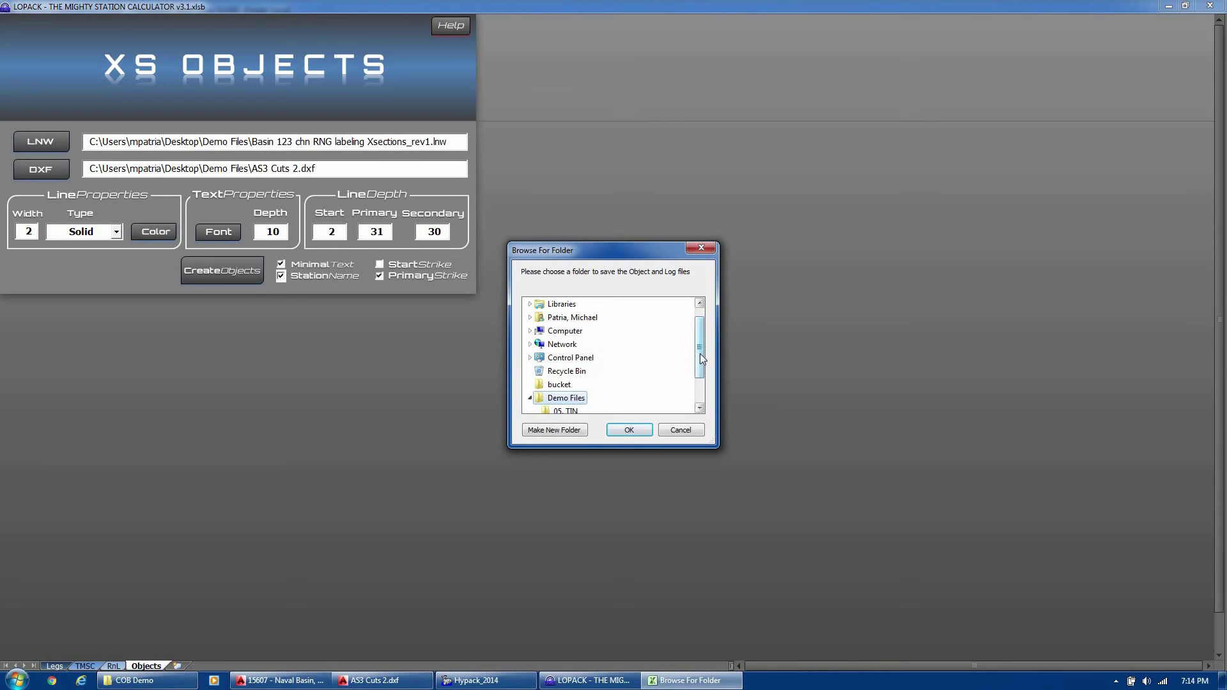
left_click_drag(701, 347, 698, 371)
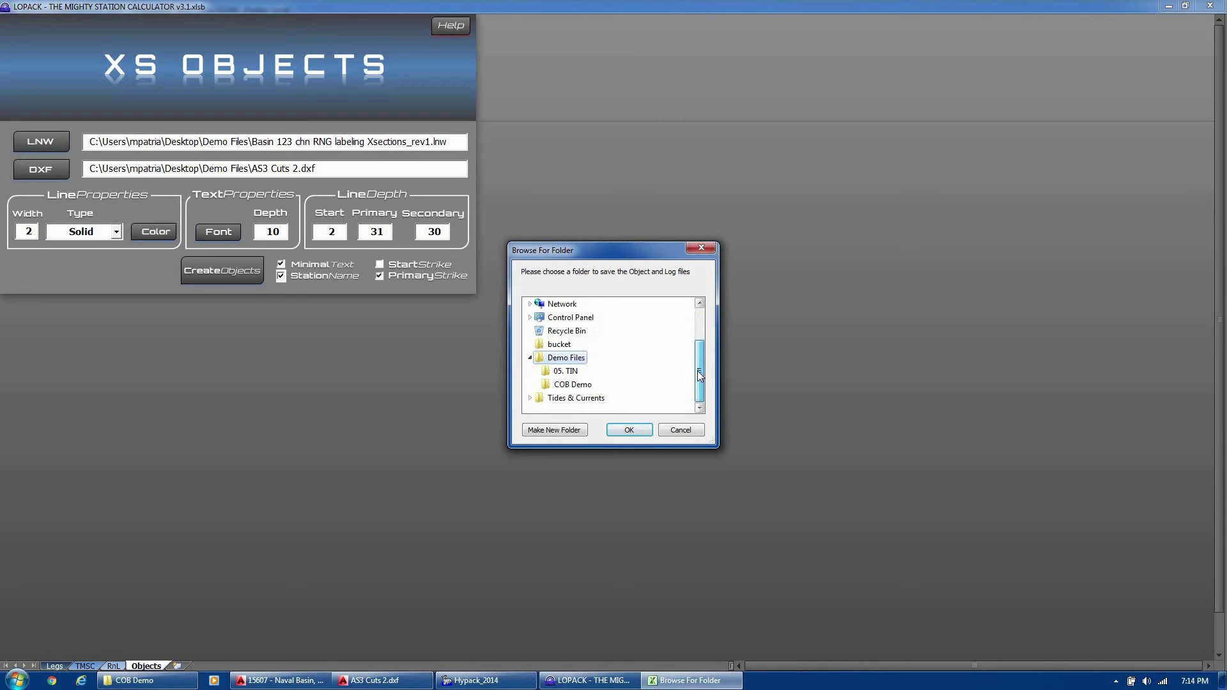
Step: Create a new folder named "AS3 Cuts" inside Demo Files and save the object and log files there
left_click(554, 430)
left_click(600, 398)
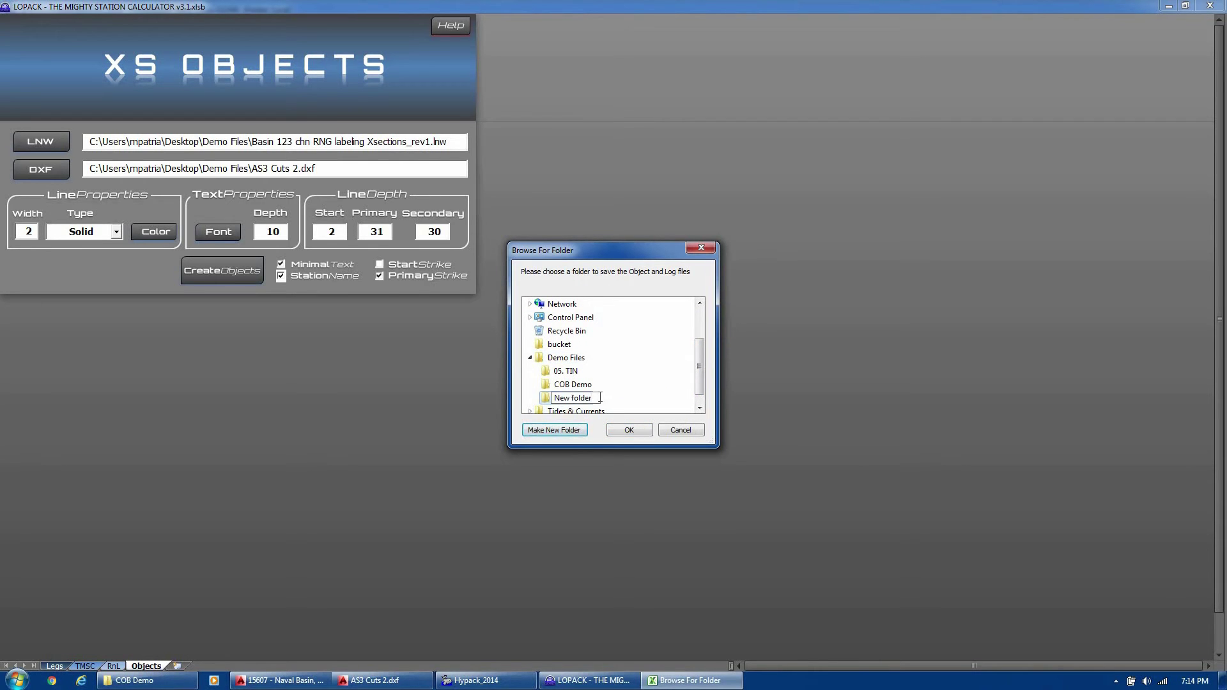
key("BackSpace")
key("BackSpace")
key("BackSpace")
key("BackSpace")
key("BackSpace")
key("BackSpace")
key("BackSpace")
key("BackSpace")
key("BackSpace")
key("BackSpace")
type("AS3 Cuts")
key("Return")
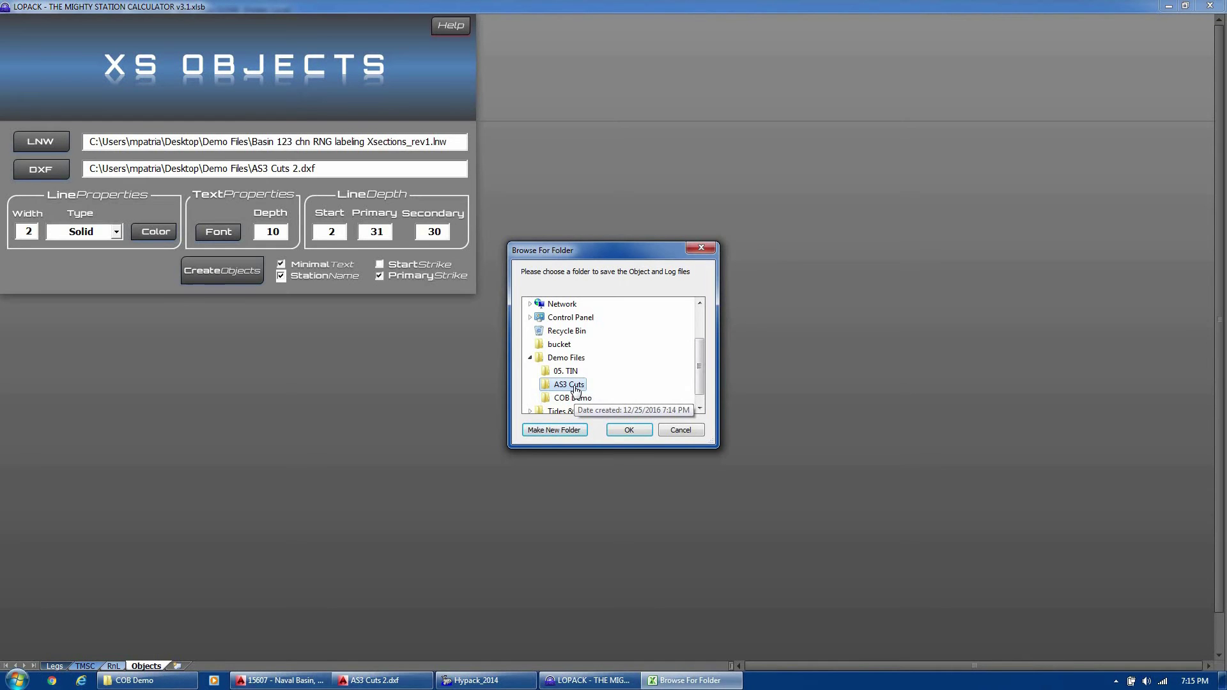
left_click(619, 428)
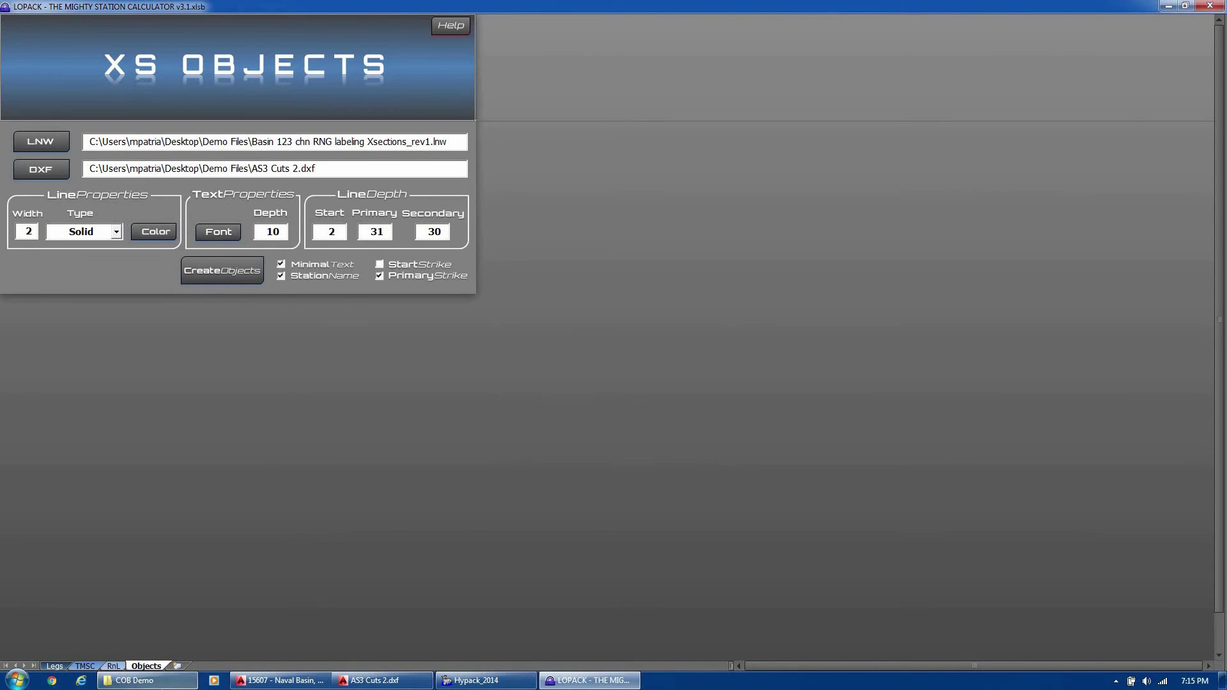
Step: Open the AS3 Cuts folder inside Demo Files and check the generated COB files and ObjectFiles.log
left_click(147, 680)
left_click(417, 116)
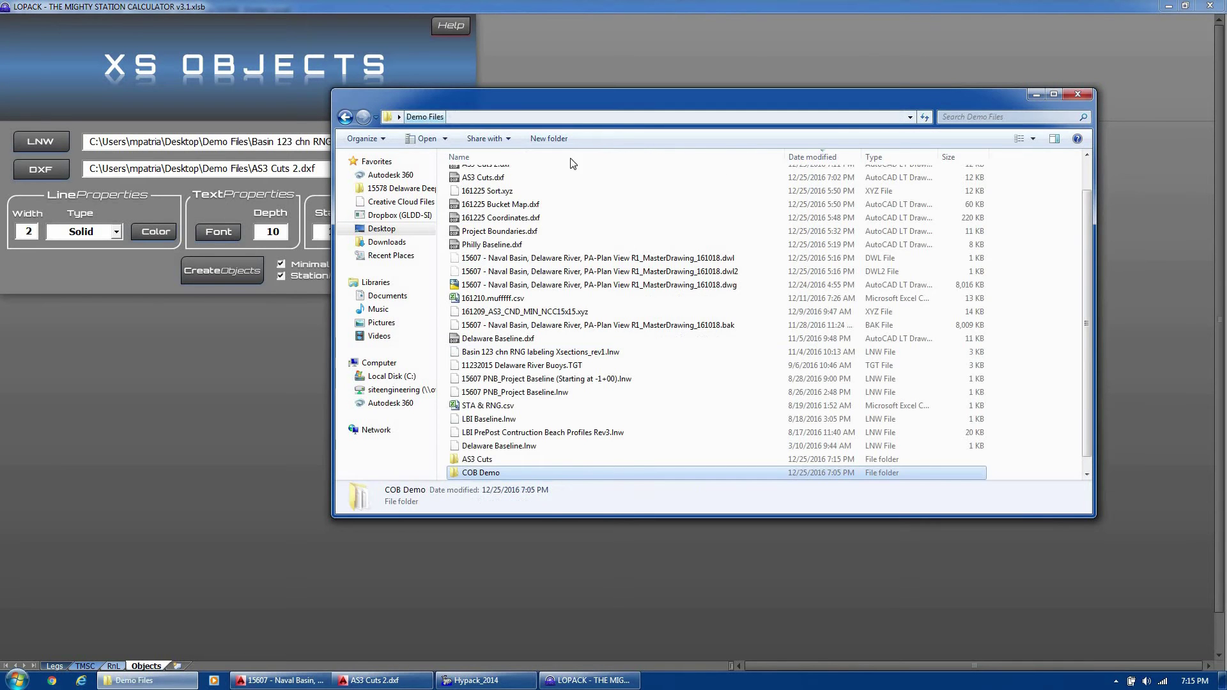
double_click(479, 445)
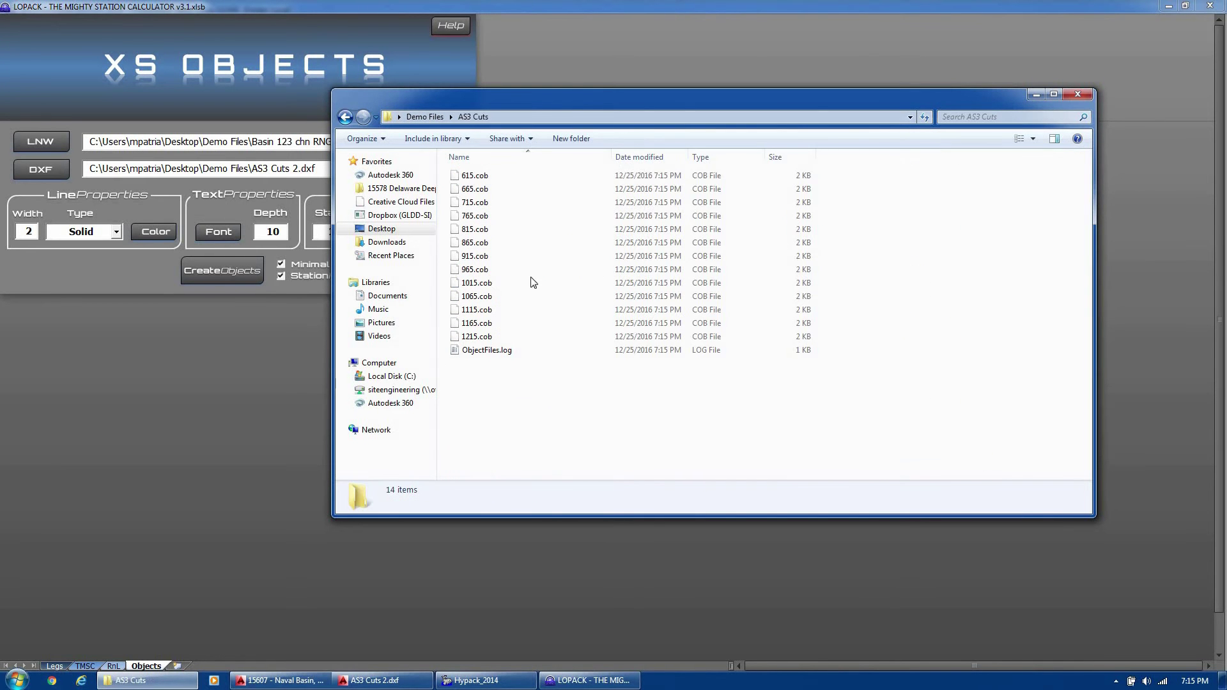
left_click(489, 352)
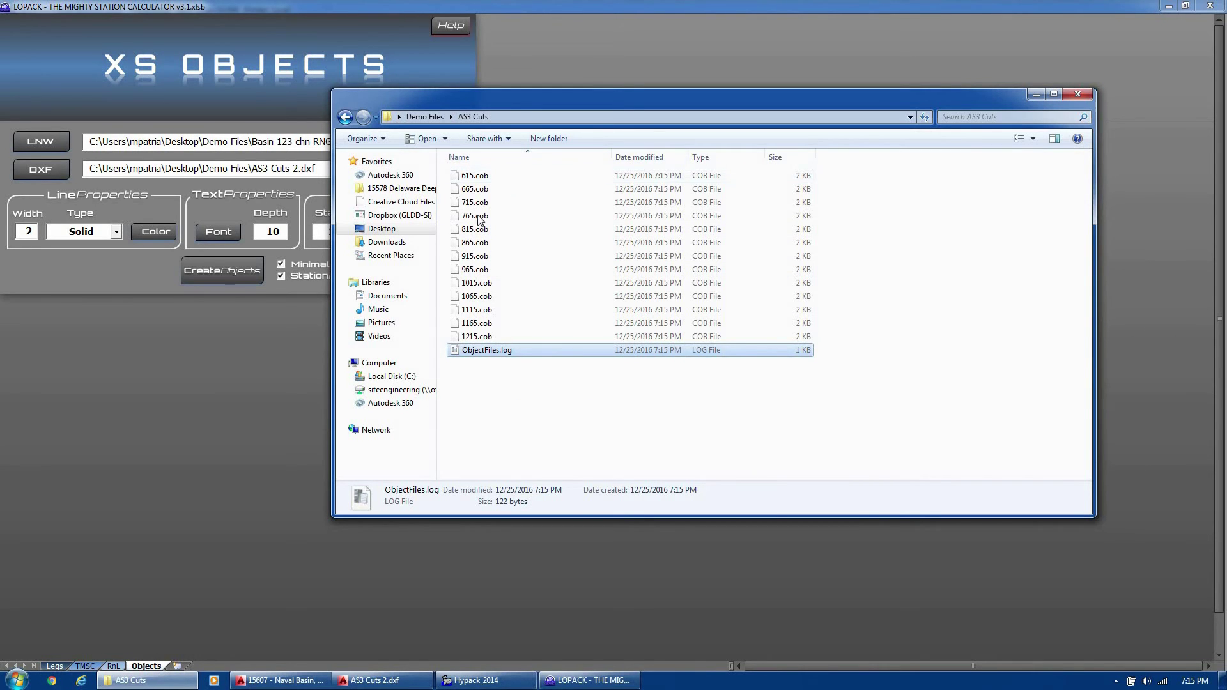
Step: Switch to HYPACK, open Cross Sections, and load the base survey catalog from the Demo Files folder on the desktop
left_click(485, 680)
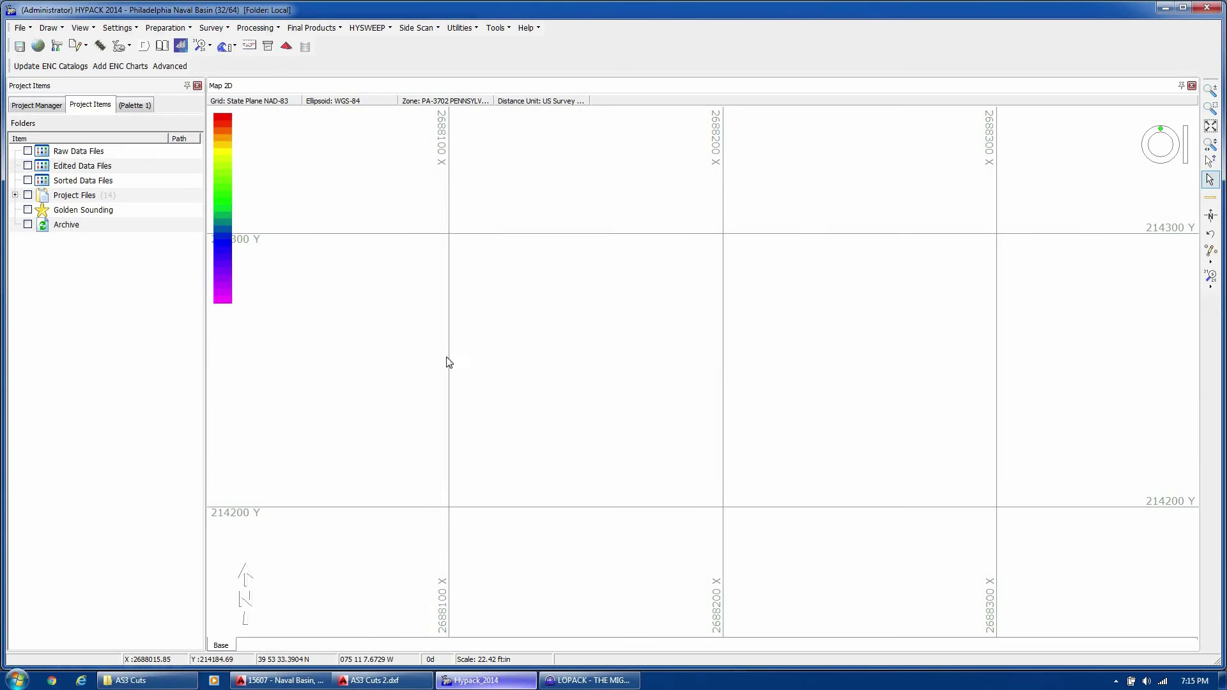
left_click(248, 46)
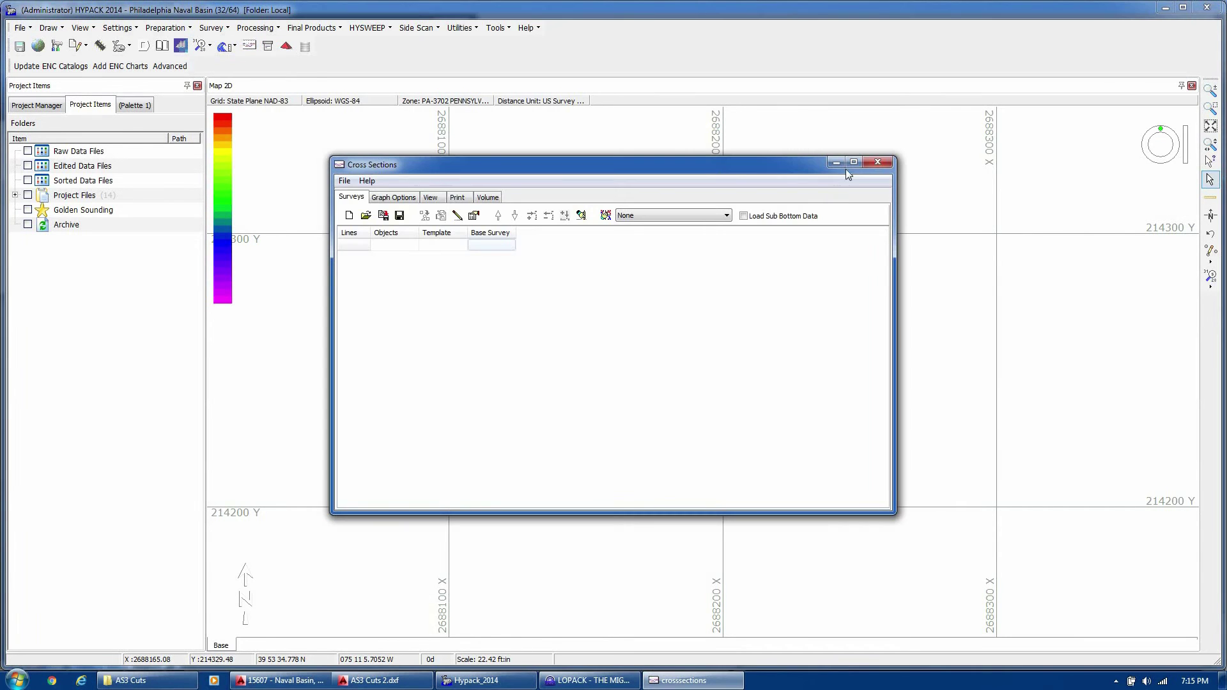
left_click(31, 55)
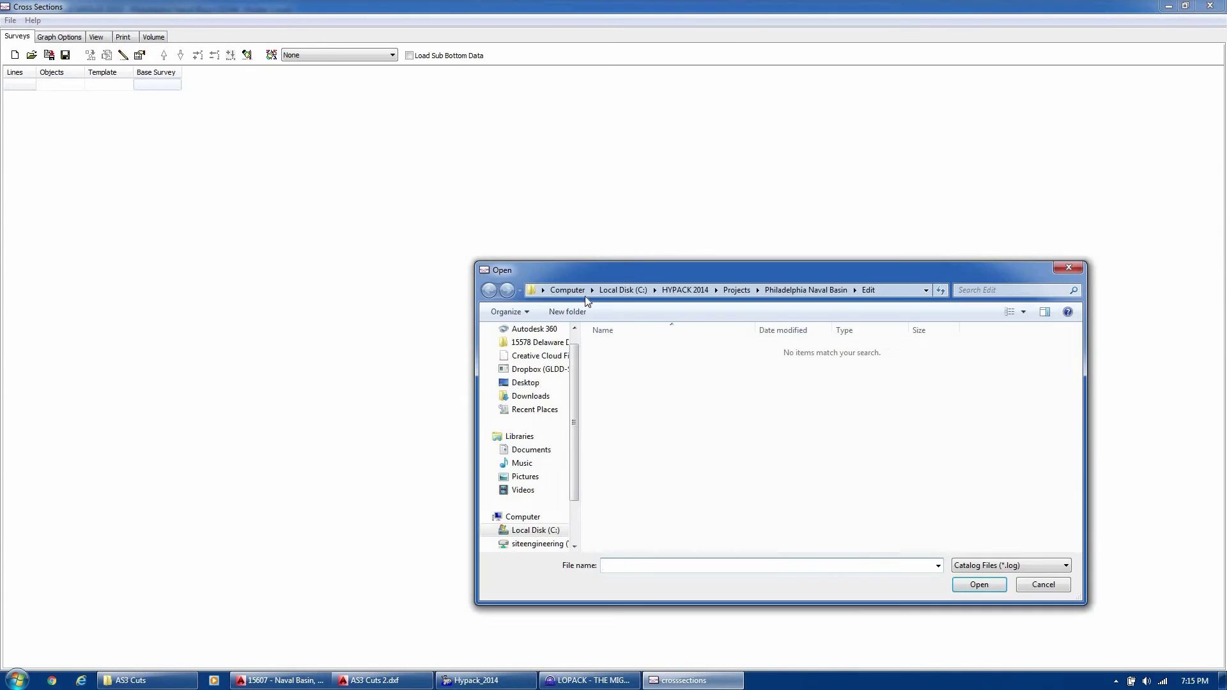
left_click(529, 383)
double_click(895, 379)
double_click(646, 349)
left_click(645, 363)
key("Return")
Step: Load the ObjectFiles.log catalog from the AS3 Cuts folder as objects starting at line 2, using the Catalog Files type
left_click(64, 98)
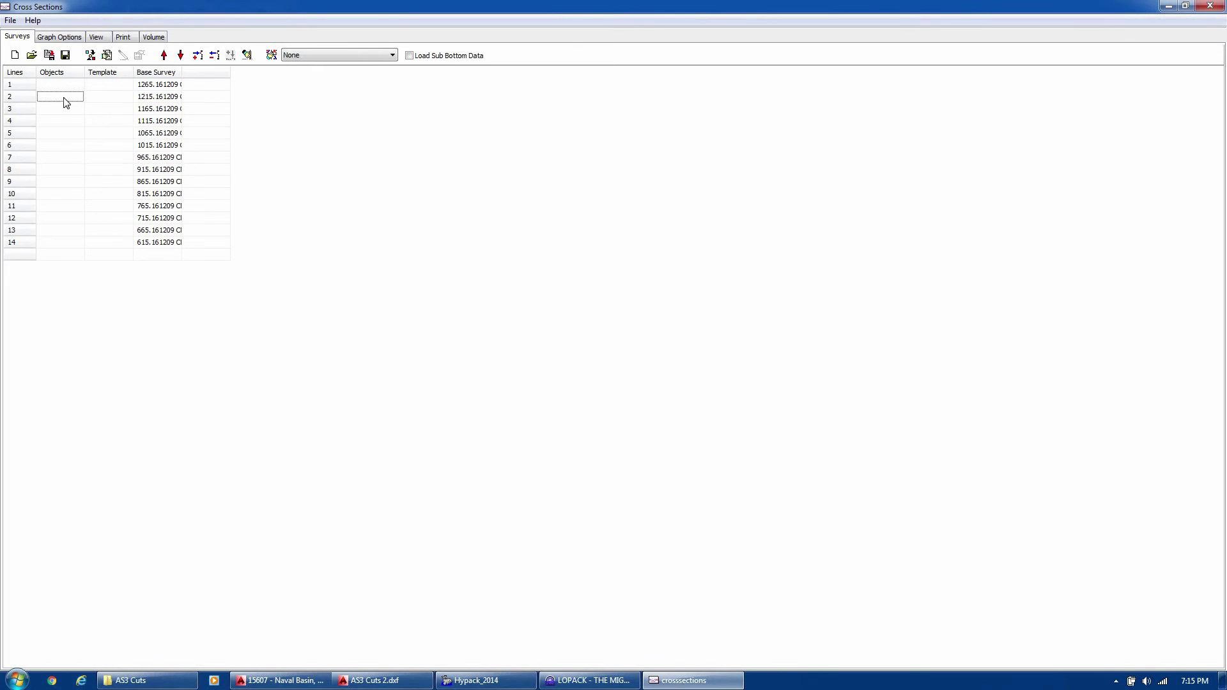
left_click(33, 57)
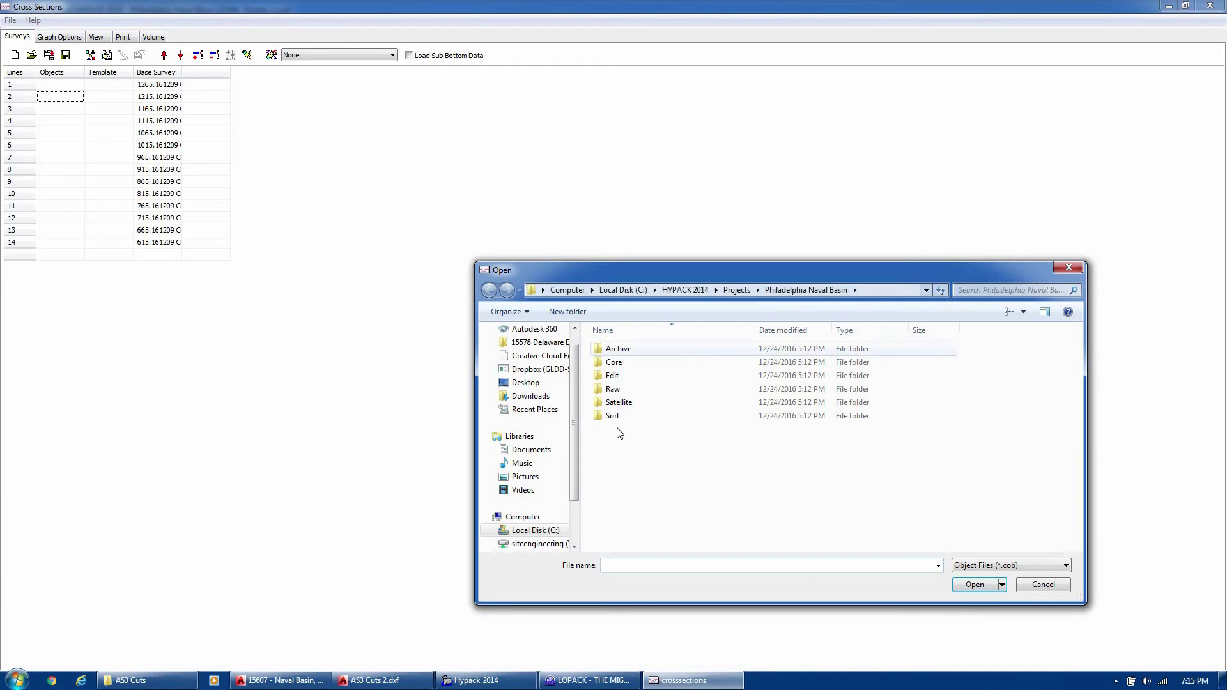
left_click(531, 450)
left_click(532, 384)
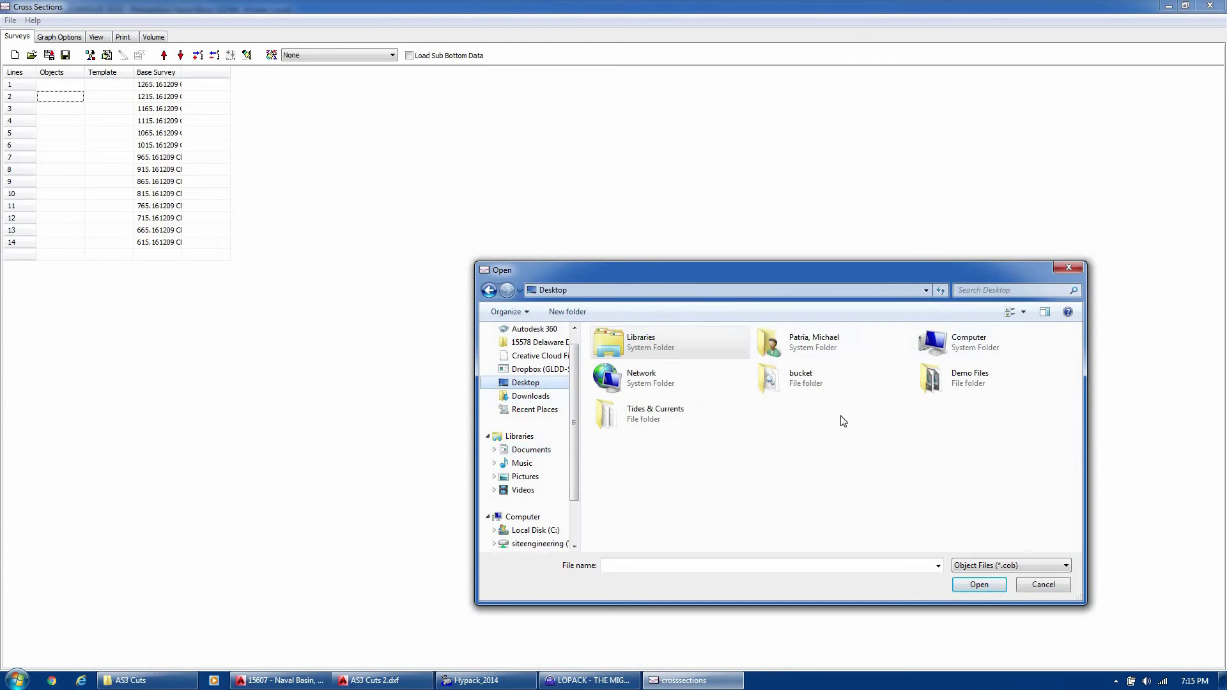
double_click(940, 376)
double_click(660, 362)
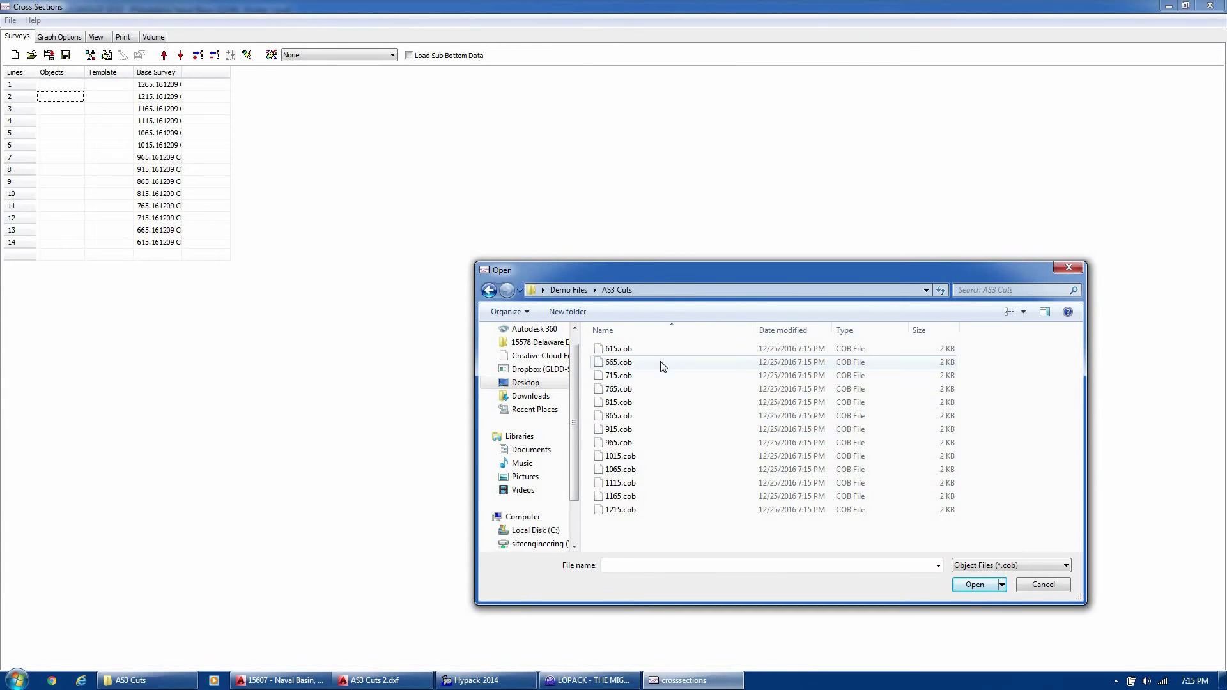
left_click(1012, 568)
left_click(988, 585)
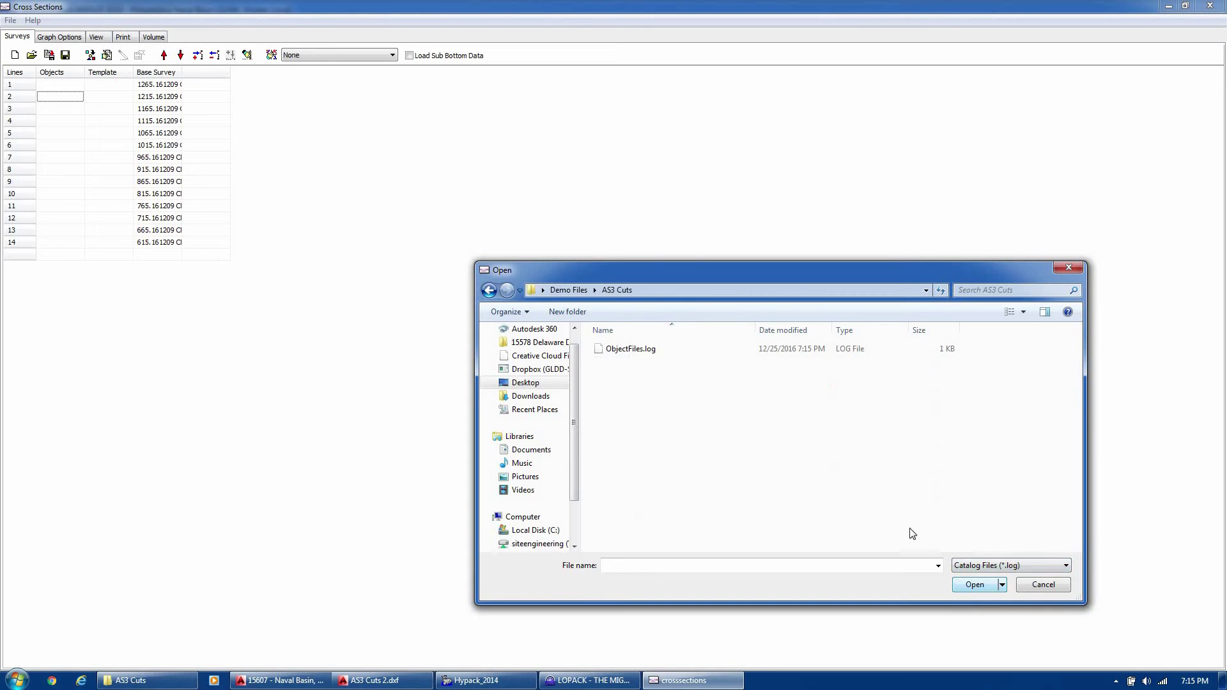
left_click(974, 585)
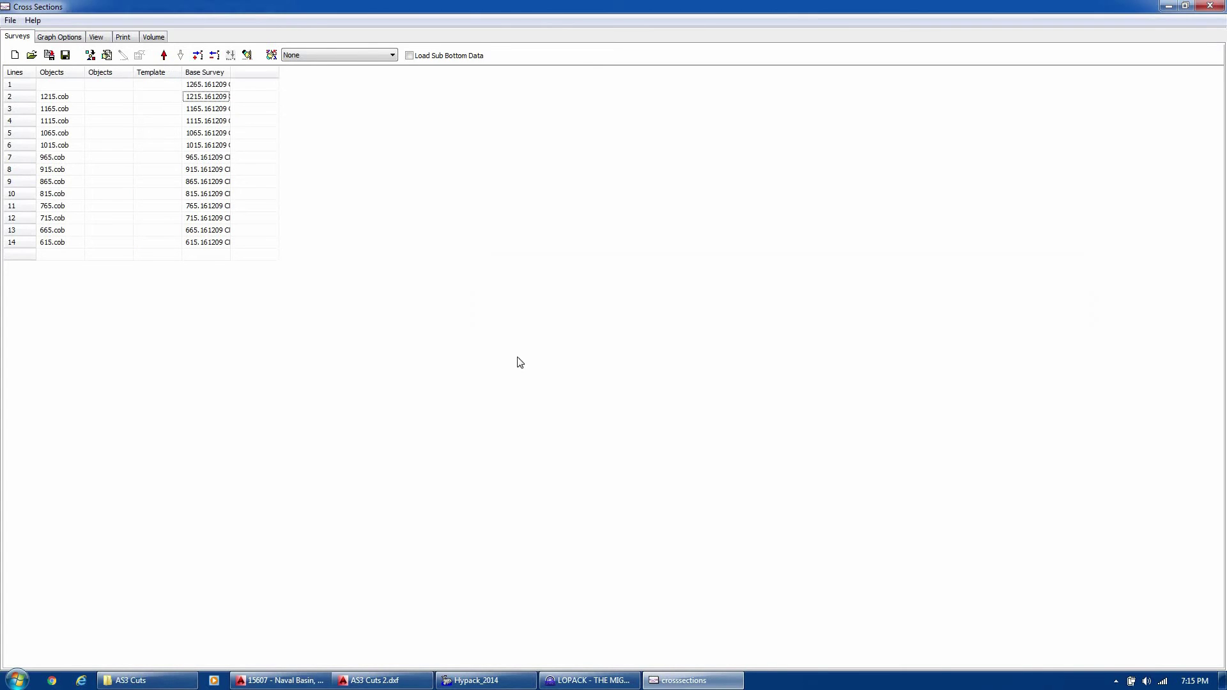
Step: Shift the object files down three rows against the base surveys and back up to their original rows
left_click(73, 100)
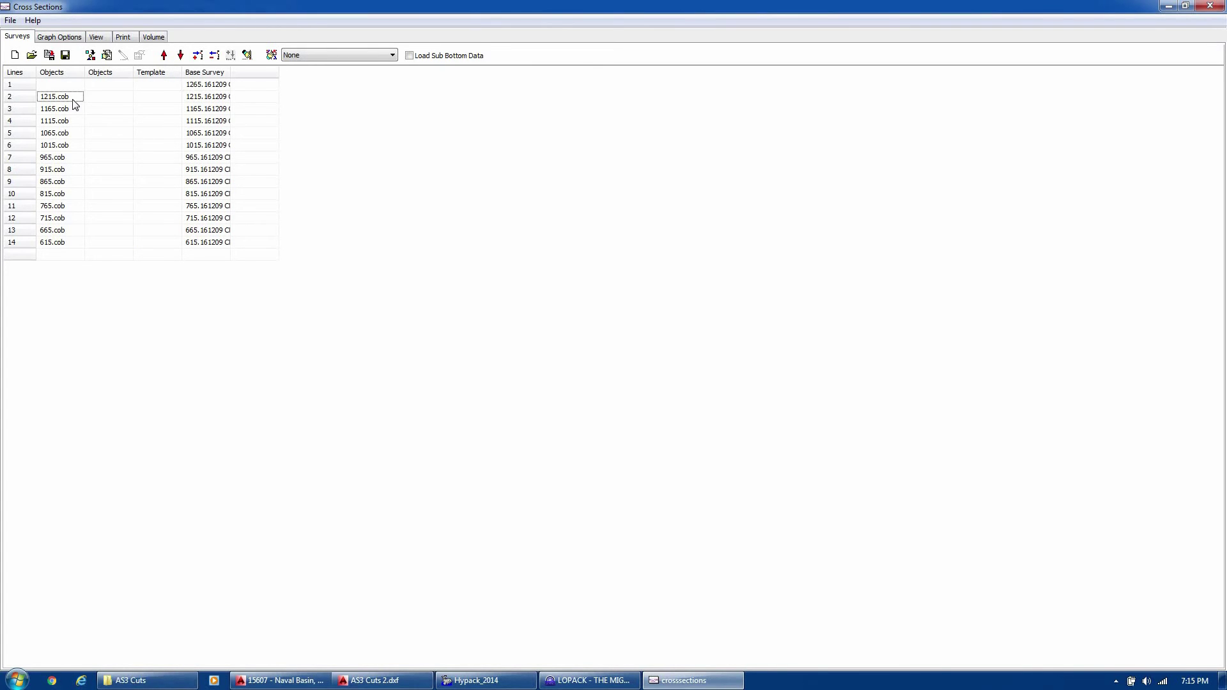
left_click(179, 56)
left_click(180, 57)
left_click(180, 56)
left_click(164, 55)
left_click(164, 55)
left_click(164, 56)
Step: View the cross sections and step forward from line 2 through line 14 to examine the cut lines and labels
left_click(107, 38)
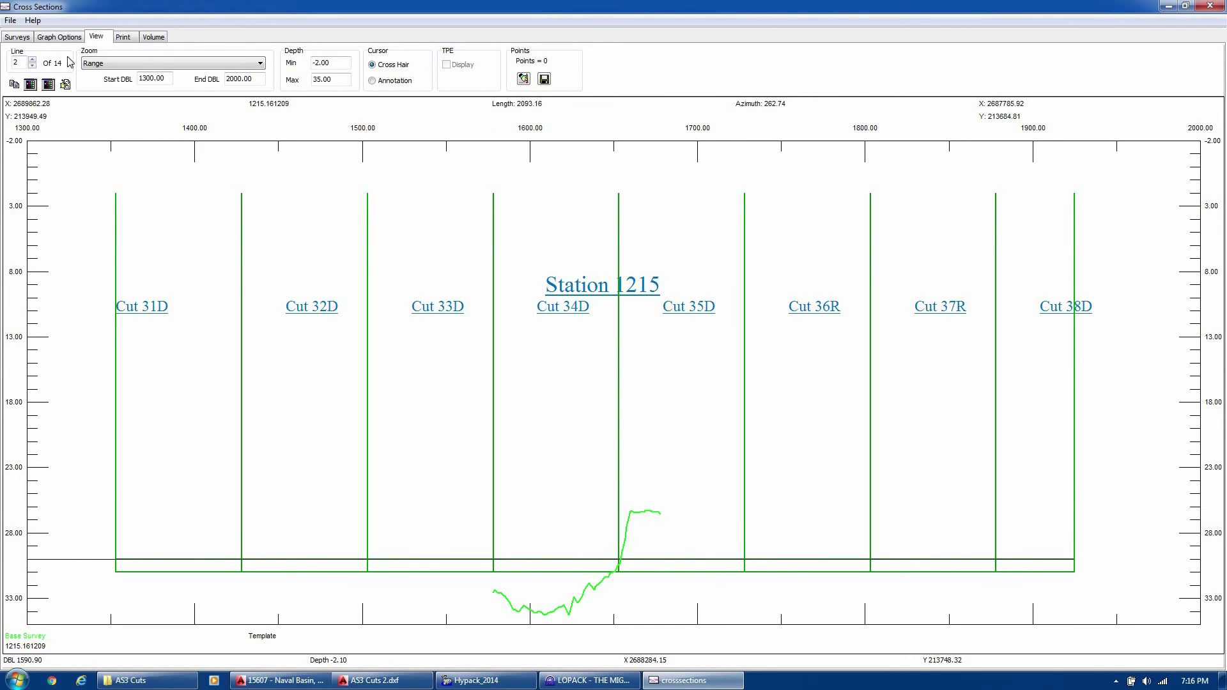
left_click(32, 59)
left_click(32, 60)
left_click(32, 60)
left_click(32, 60)
left_click(32, 59)
left_click(32, 59)
left_click(32, 59)
left_click(32, 59)
left_click(32, 59)
left_click(32, 59)
left_click(32, 60)
left_click(32, 59)
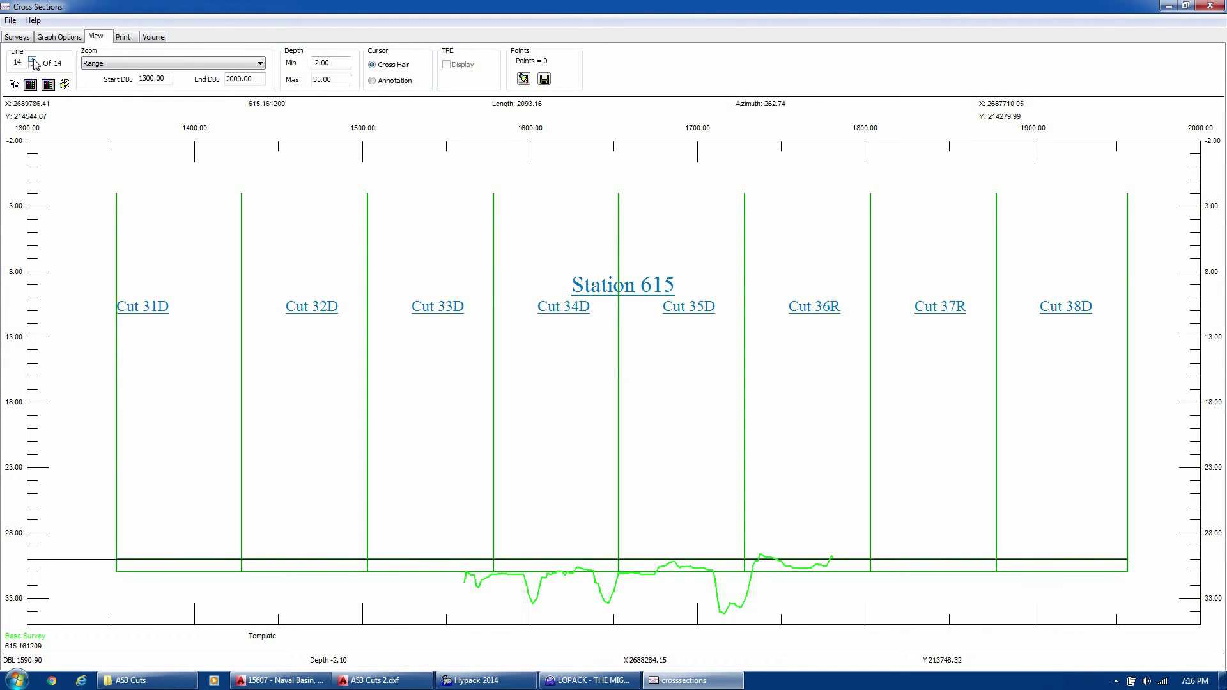
Step: Step back through the cross sections to line 8, and return to line 10 to inspect Station 815's labels
left_click(32, 65)
left_click(32, 66)
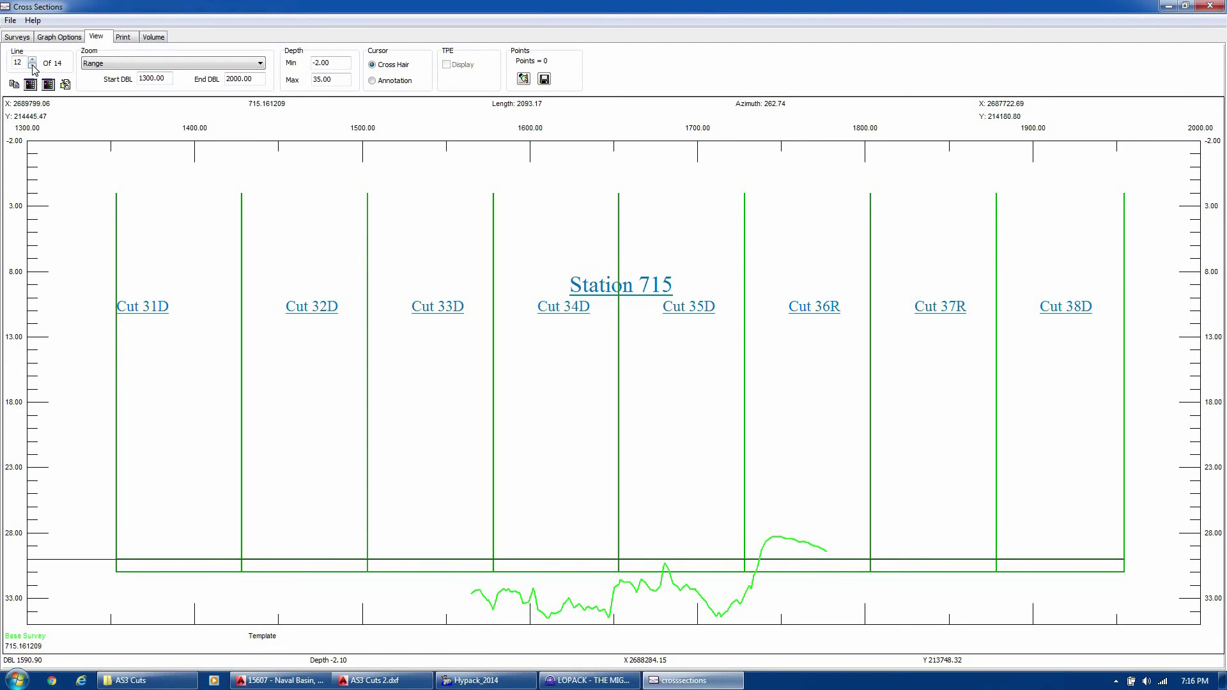
left_click(32, 66)
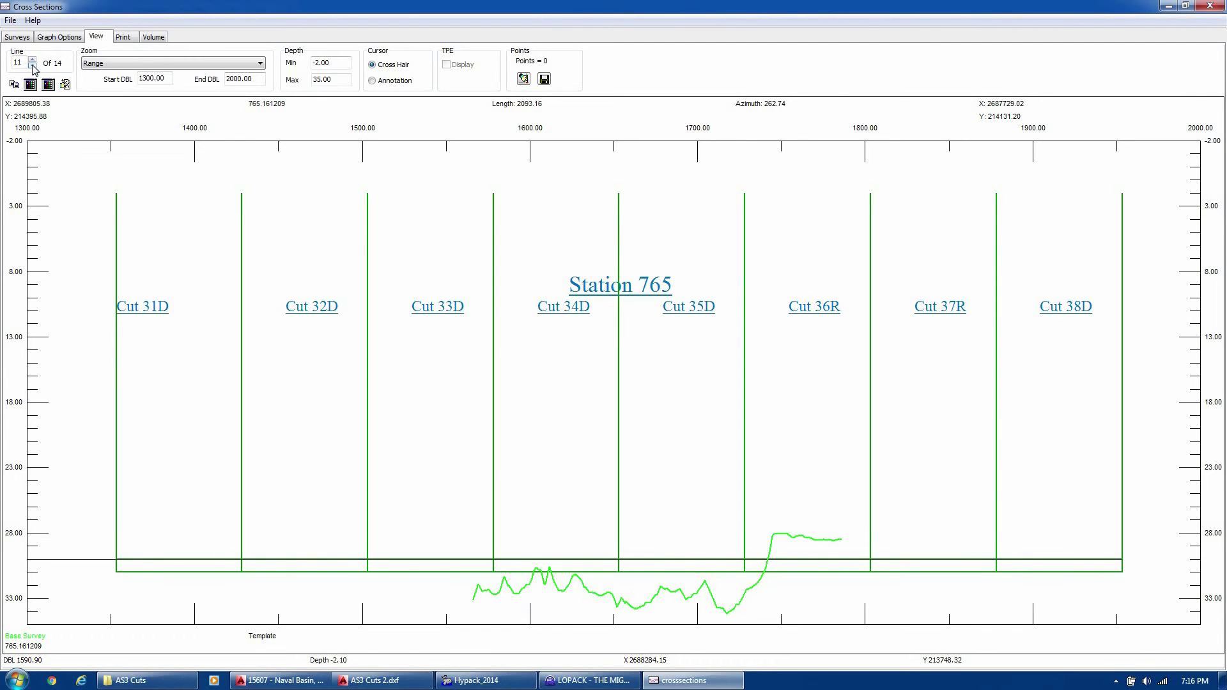
left_click(32, 66)
left_click(32, 65)
left_click(32, 66)
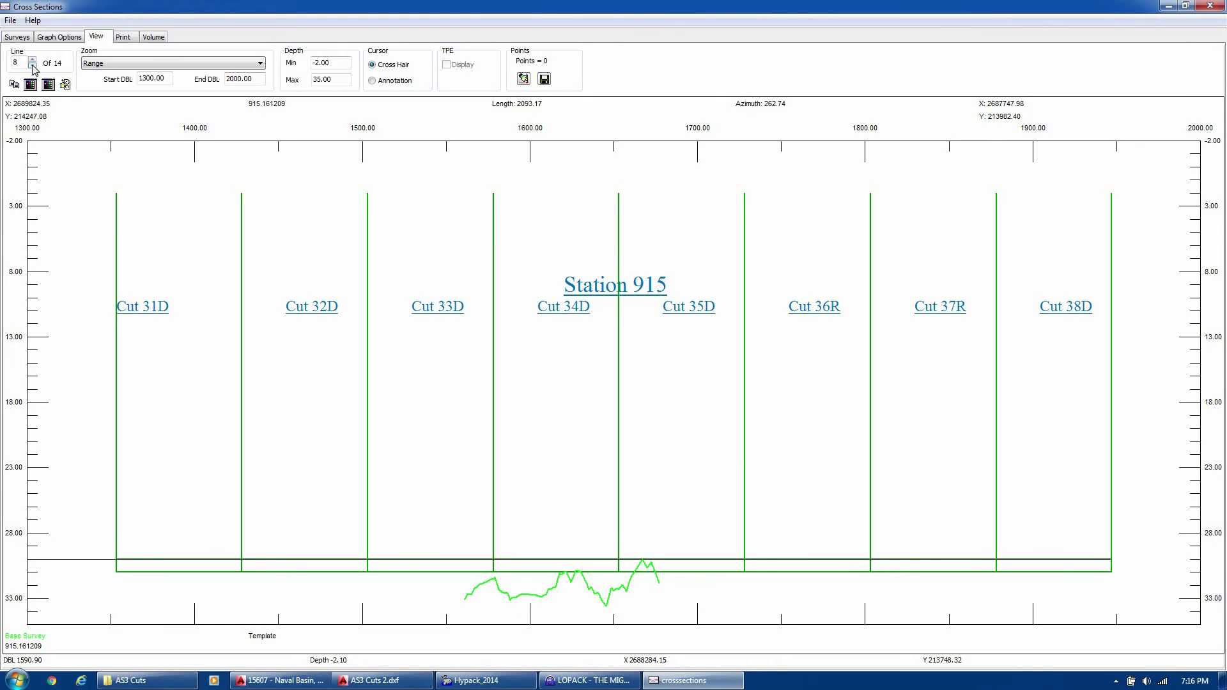
left_click(34, 59)
left_click(32, 58)
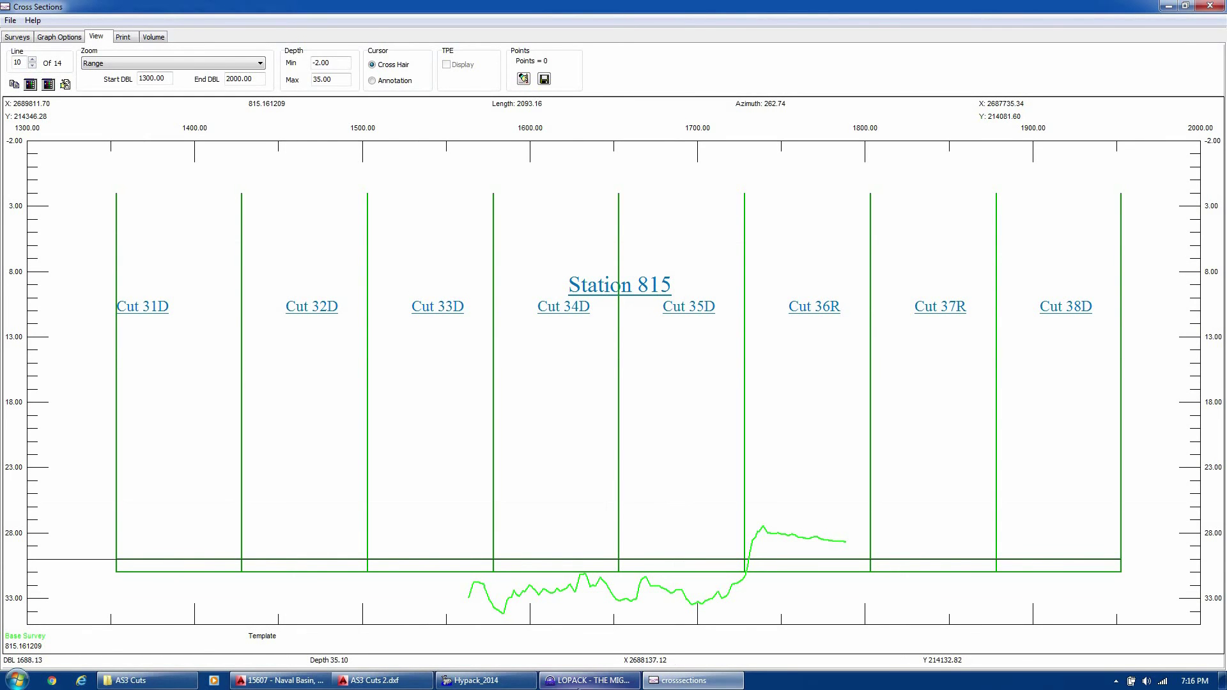
Step: Switch to the AS3 Cuts 2 drawing in AutoCAD and inspect the insertion point of the Cut 38D text
left_click(375, 680)
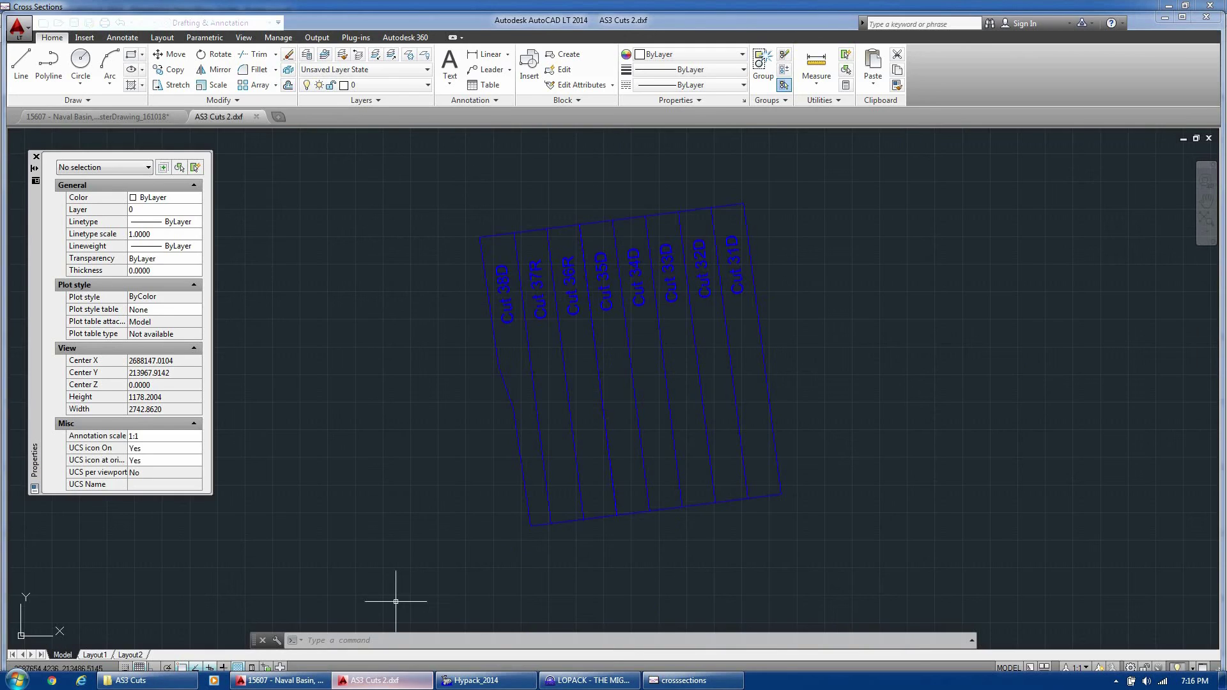
scroll(497, 310, "up", 10)
left_click(497, 310)
left_click(479, 301)
scroll(515, 251, "up", 6)
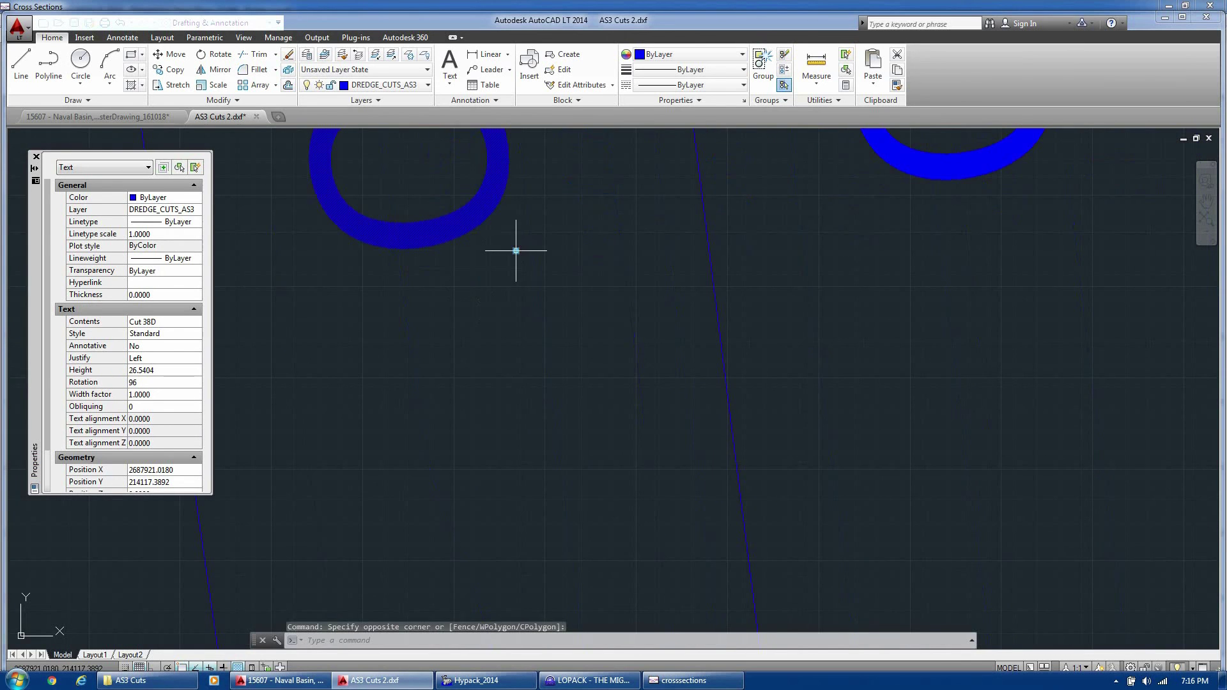
scroll(561, 273, "down", 2)
scroll(561, 274, "down", 2)
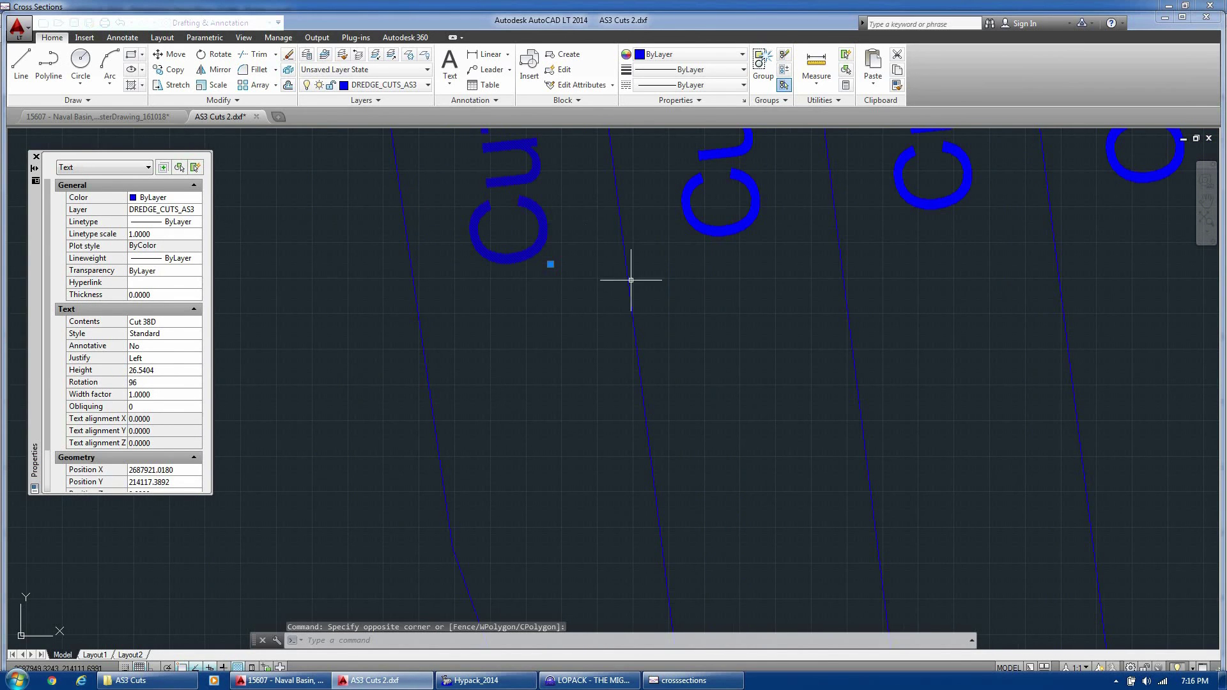
Step: Back in Cross Sections, set the Cut 31D label's DBL to 1373.20 in 815.cob and view the adjusted section
left_click(485, 680)
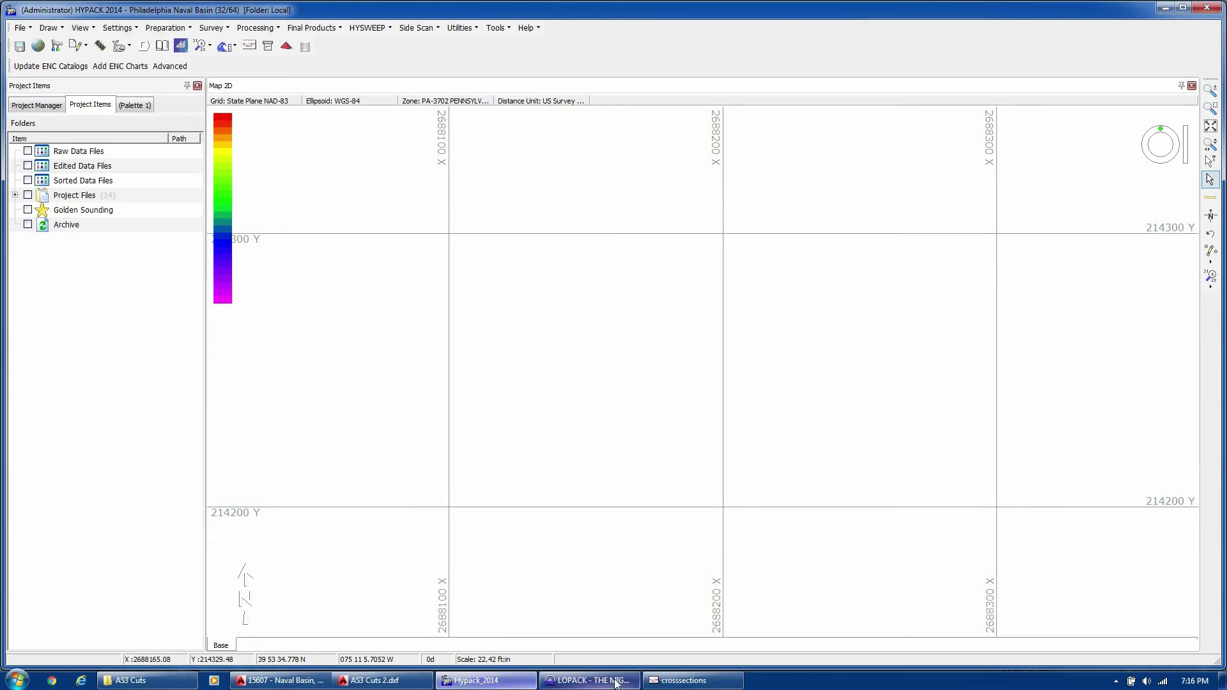
left_click(590, 680)
left_click(693, 680)
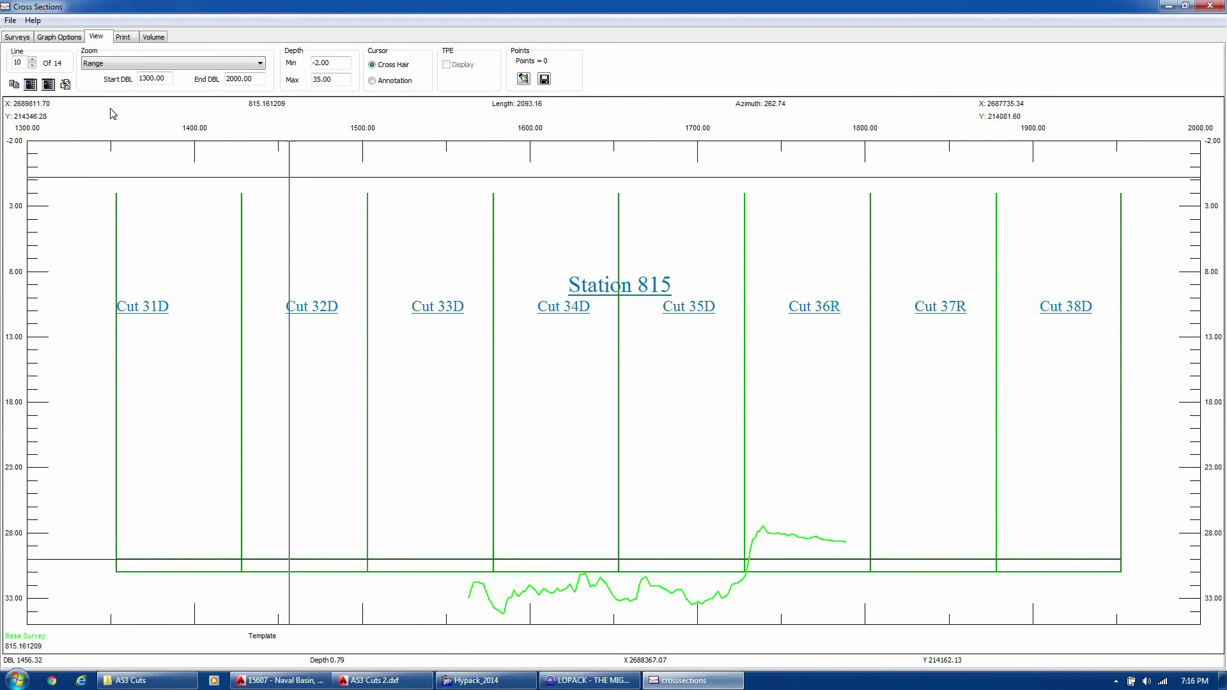
left_click(17, 36)
double_click(63, 195)
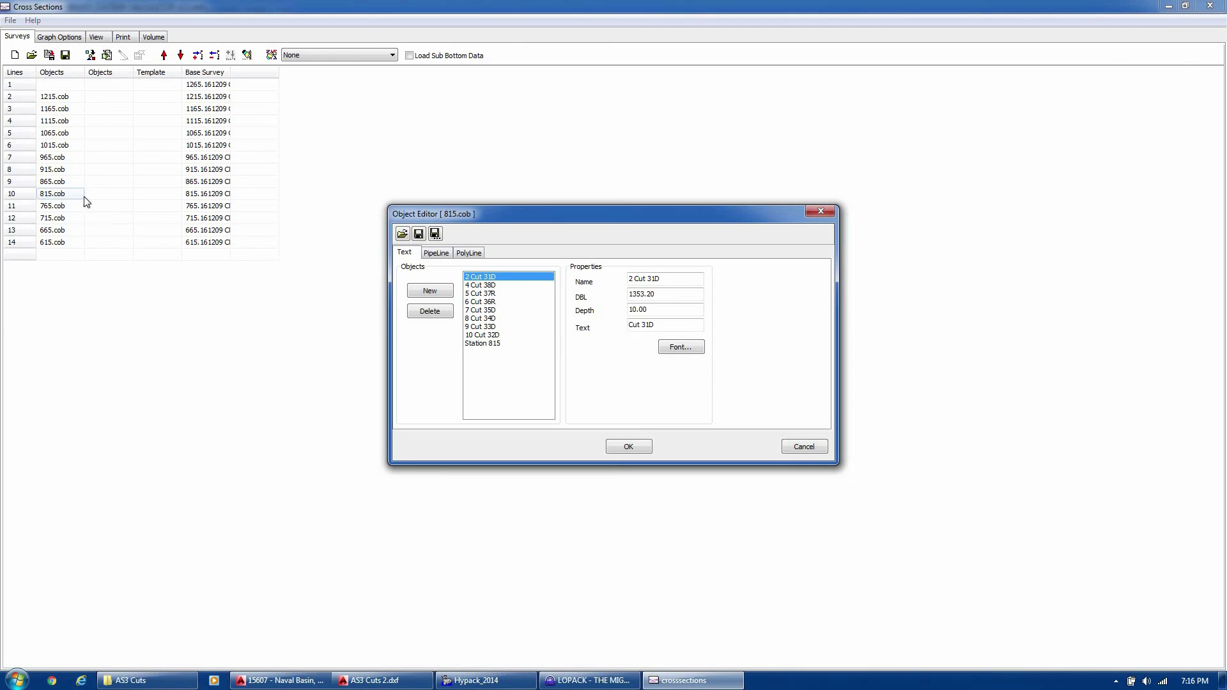
left_click_drag(490, 295, 489, 280)
left_click(644, 294)
key("BackSpace")
type("7")
left_click(628, 446)
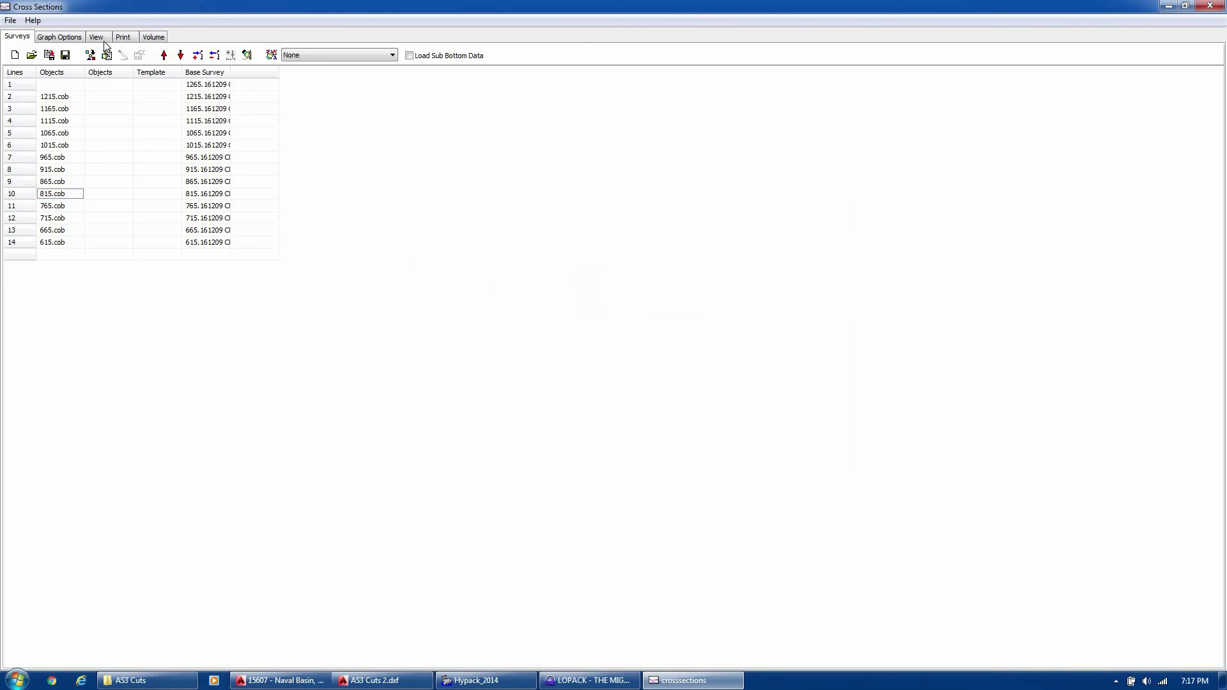
left_click(96, 36)
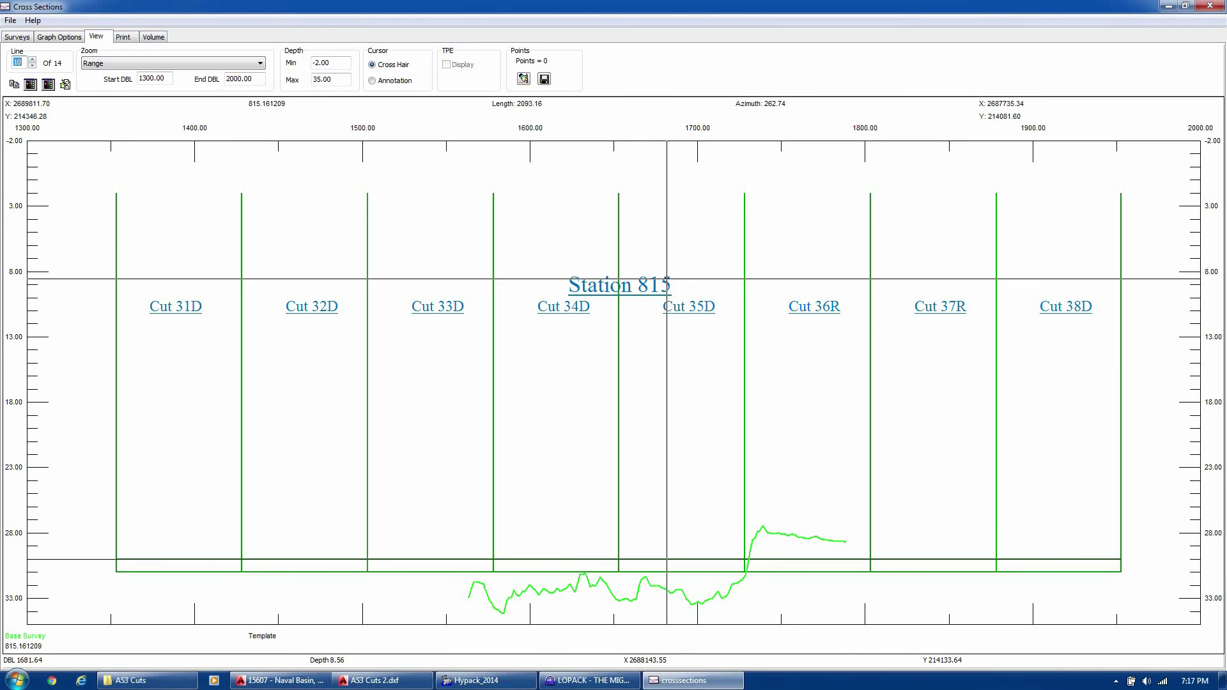
Step: Switch to LOPACK and read the Object Files instructions in the XS Objects help, closing it when done
left_click(588, 680)
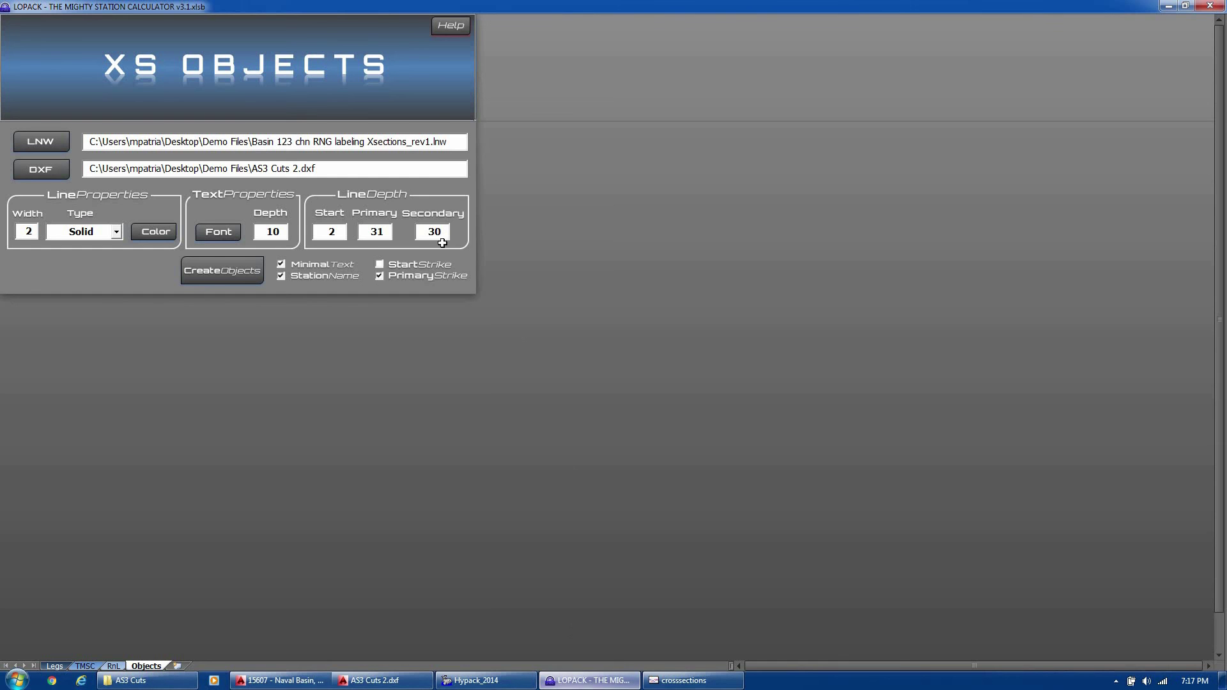
left_click(453, 28)
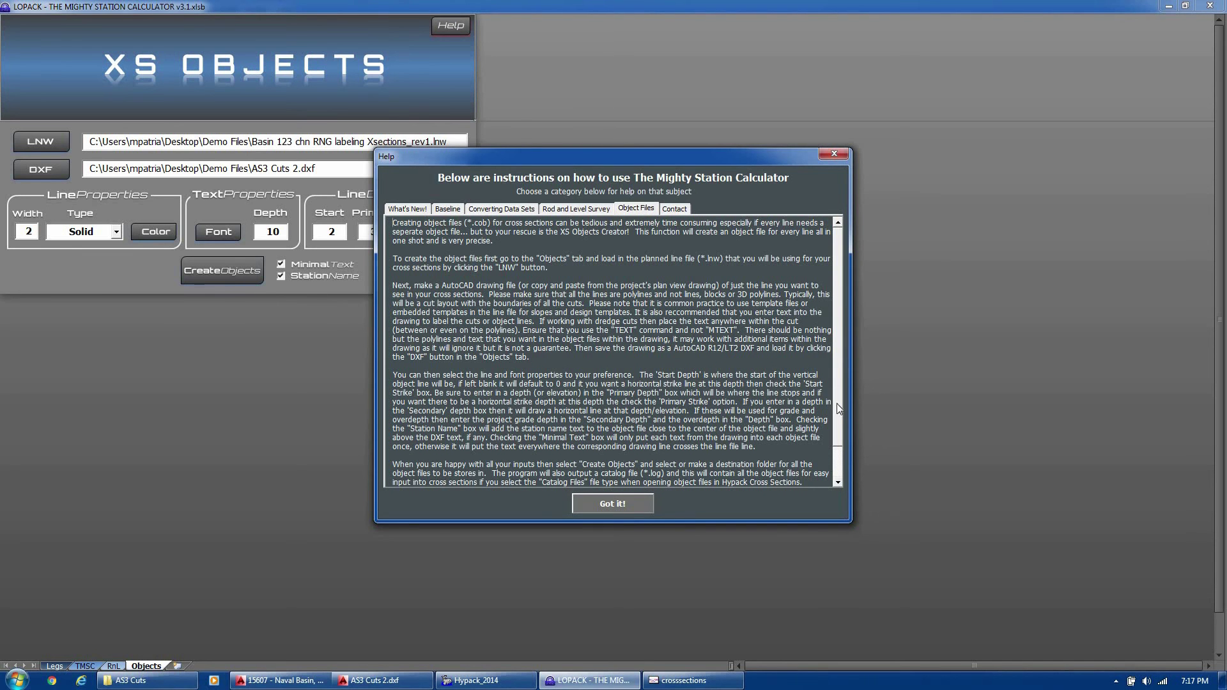
scroll(834, 390, "down", 2)
scroll(823, 356, "up", 2)
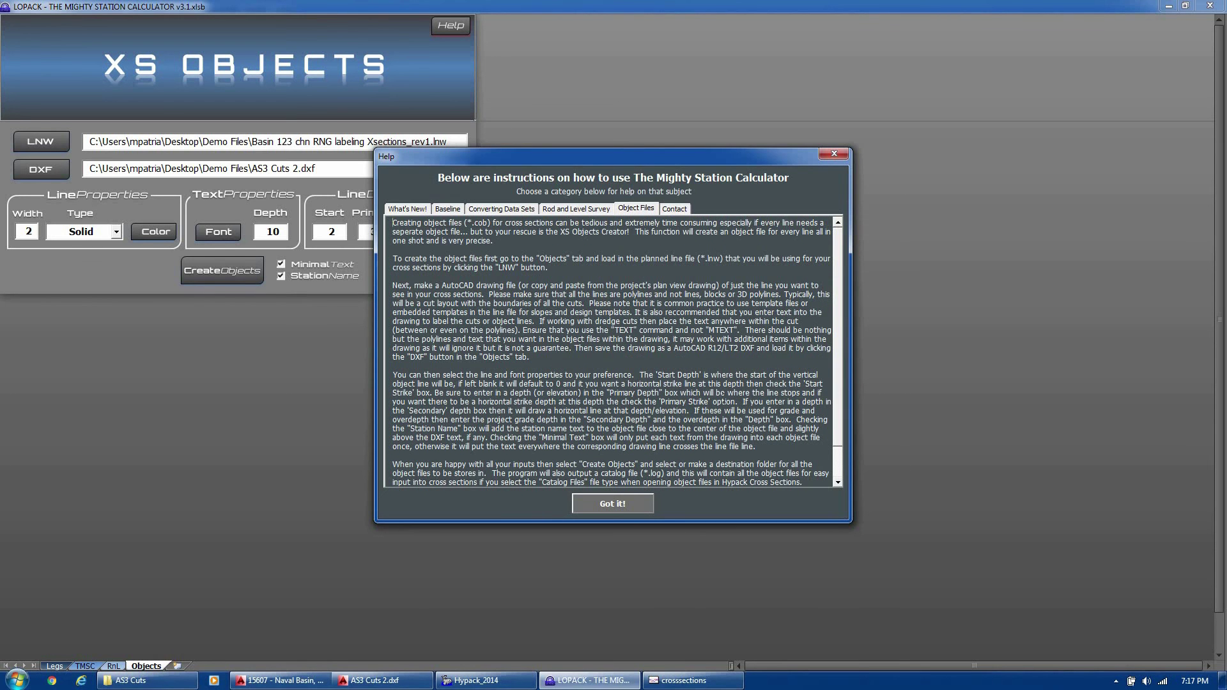
left_click(625, 505)
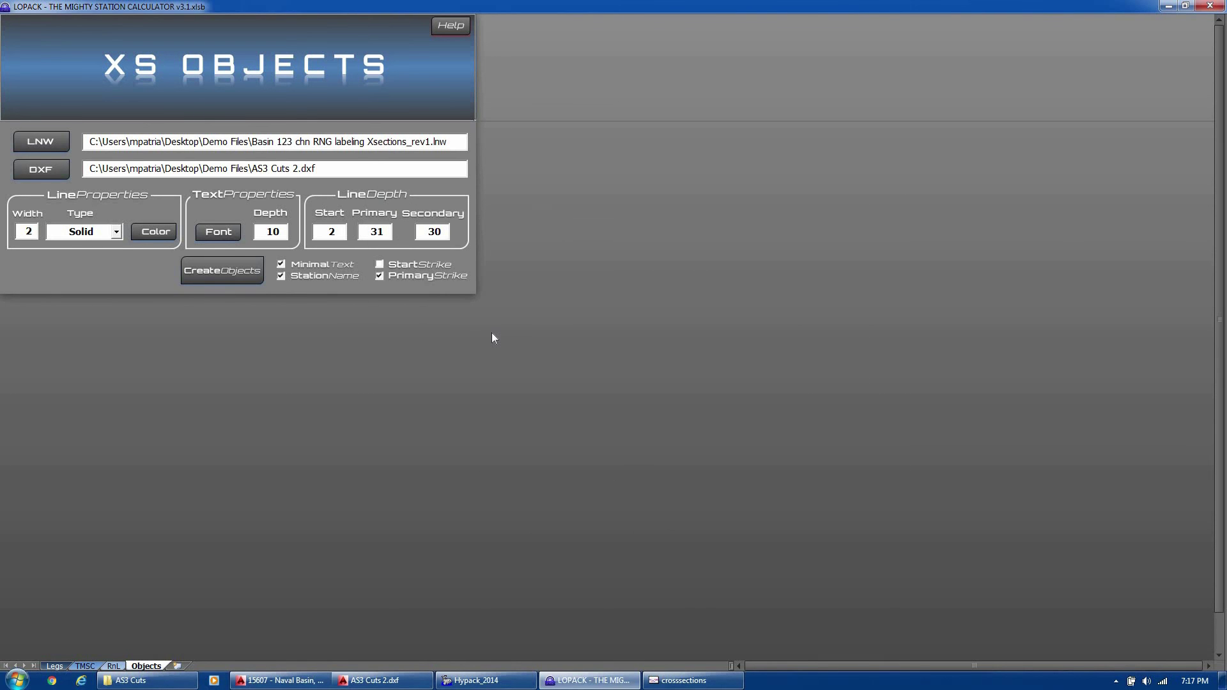